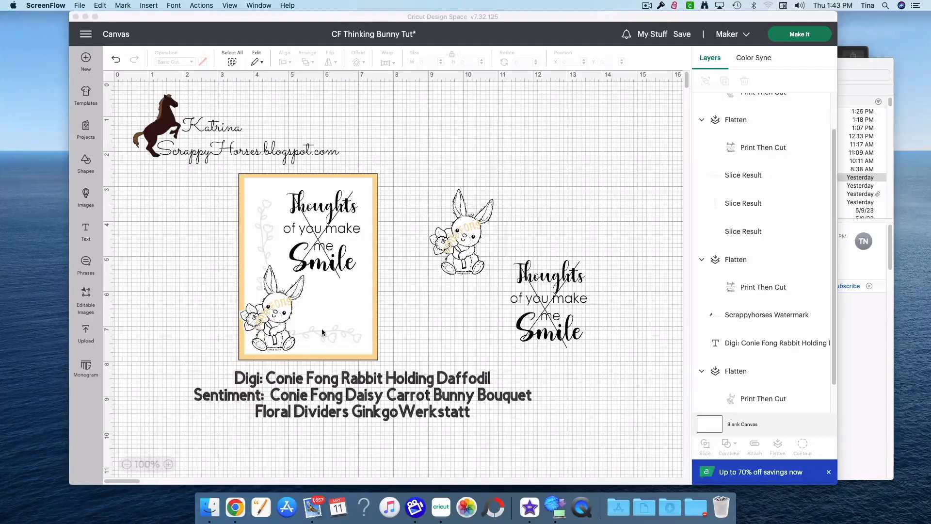
Insert a square on the empty canvas above the loose sentiment, and move that sentiment to the other side of the sample card.
left_click(86, 164)
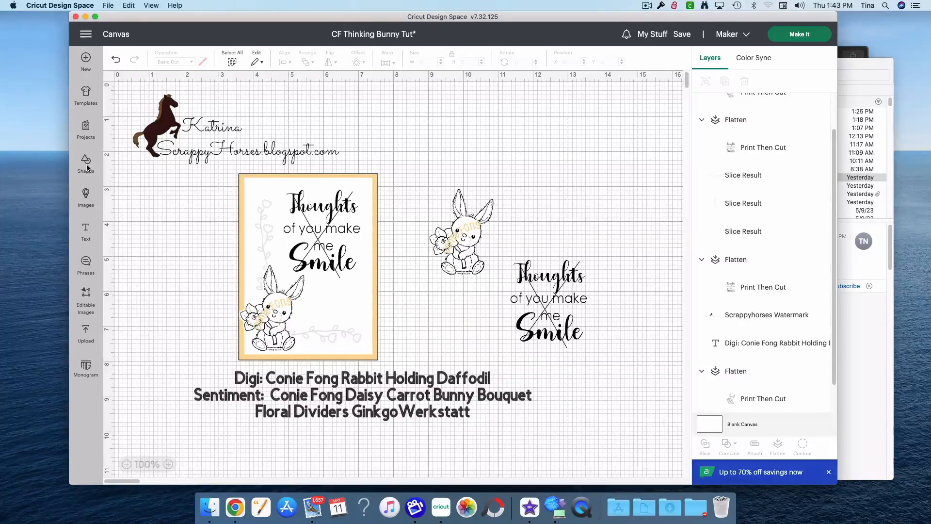
left_click(86, 166)
left_click(253, 228)
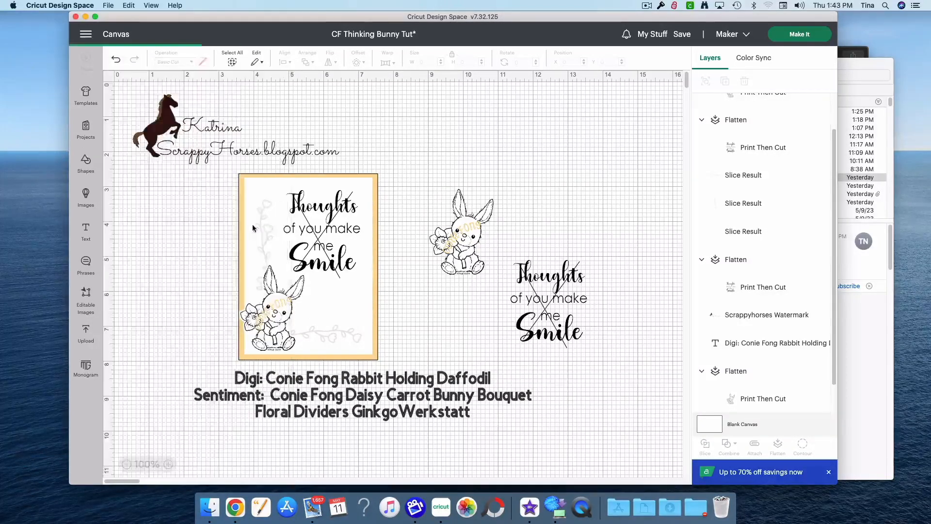
left_click_drag(163, 141, 596, 177)
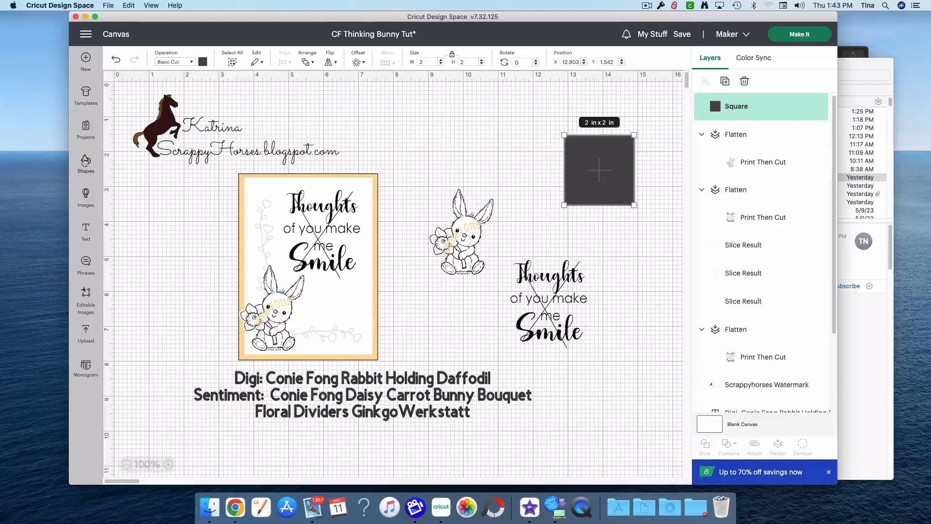
left_click_drag(584, 156, 537, 138)
left_click_drag(540, 290, 176, 288)
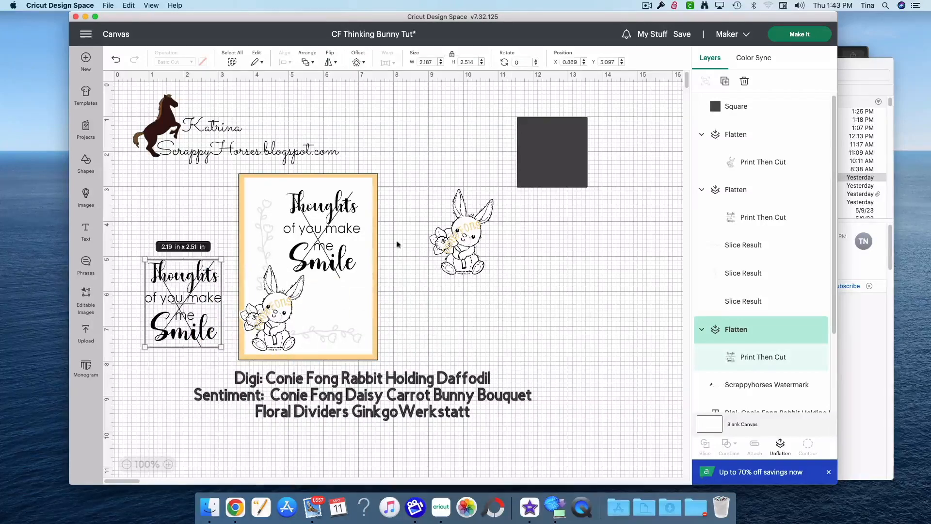
Resize the square with unlocked proportions to 4.25 in wide by 5.5 in high and place it beside the loose bunny.
left_click(531, 172)
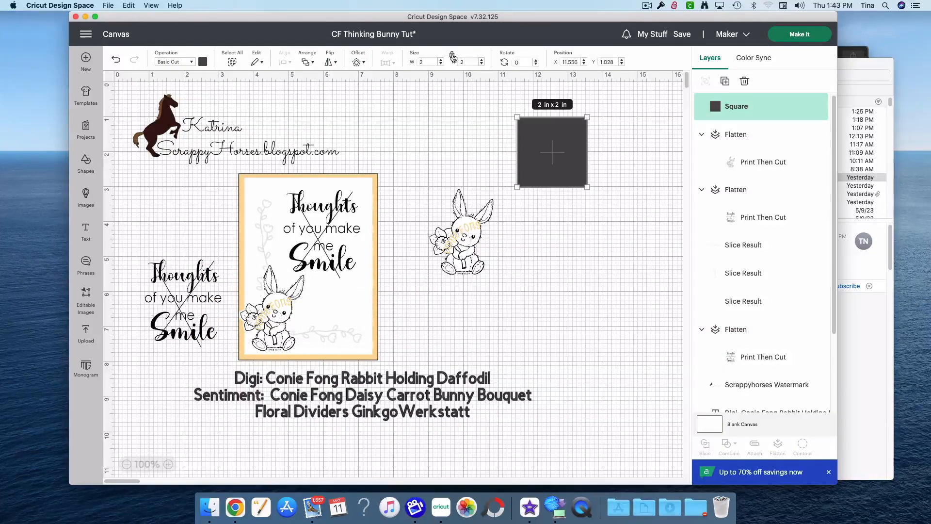
left_click(420, 62)
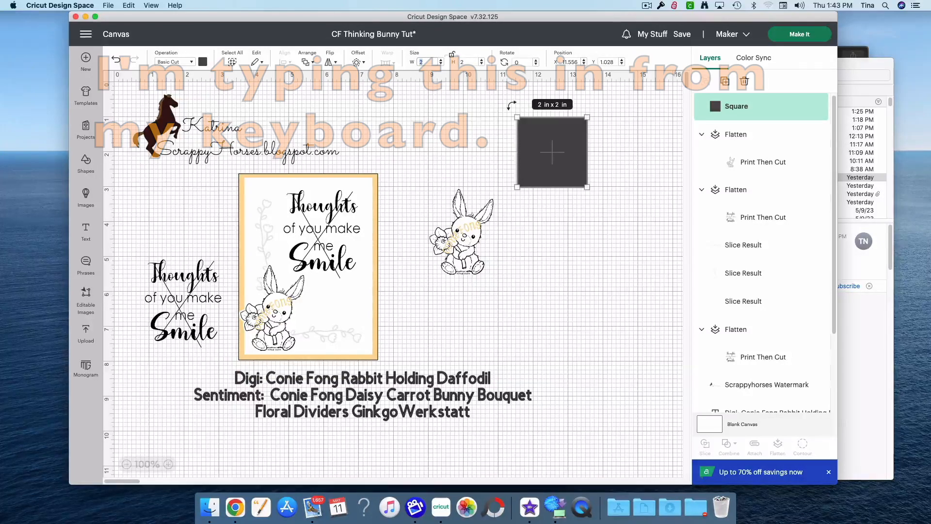
type("4.25")
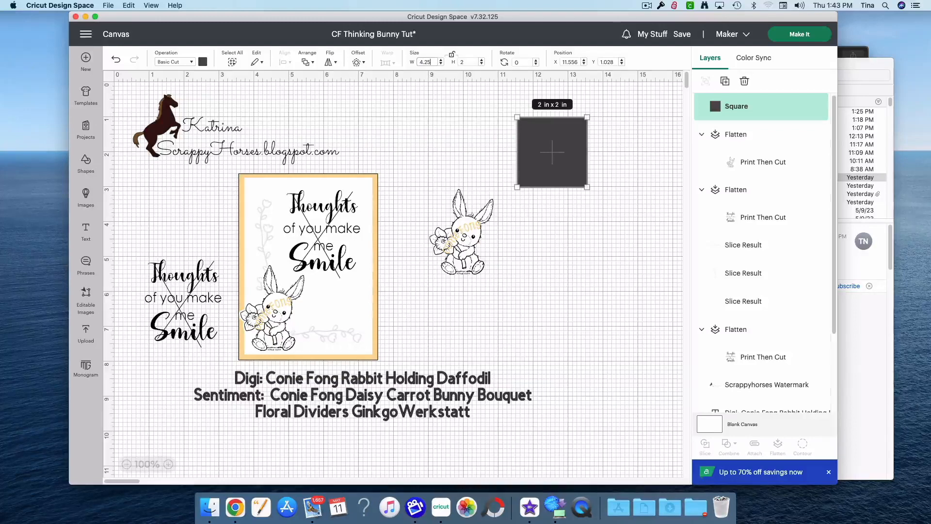
left_click(456, 62)
type("5.5")
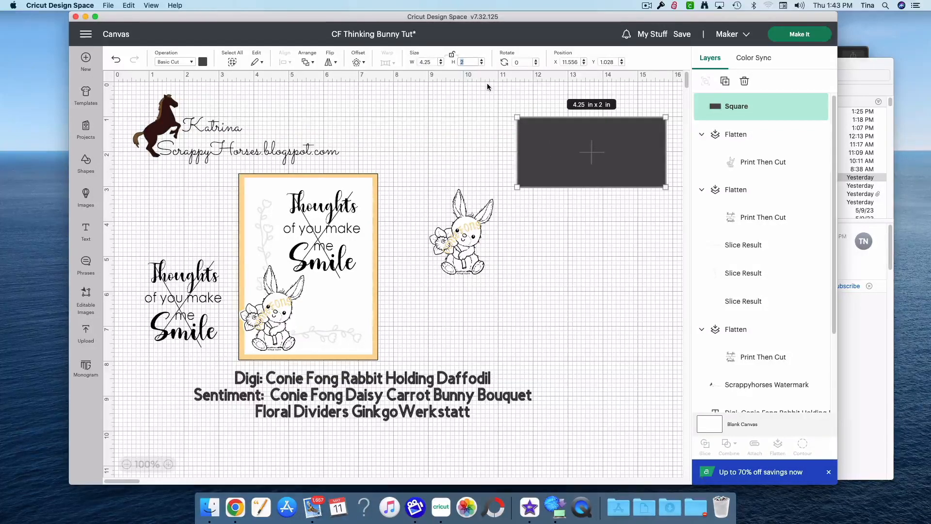
key("Return")
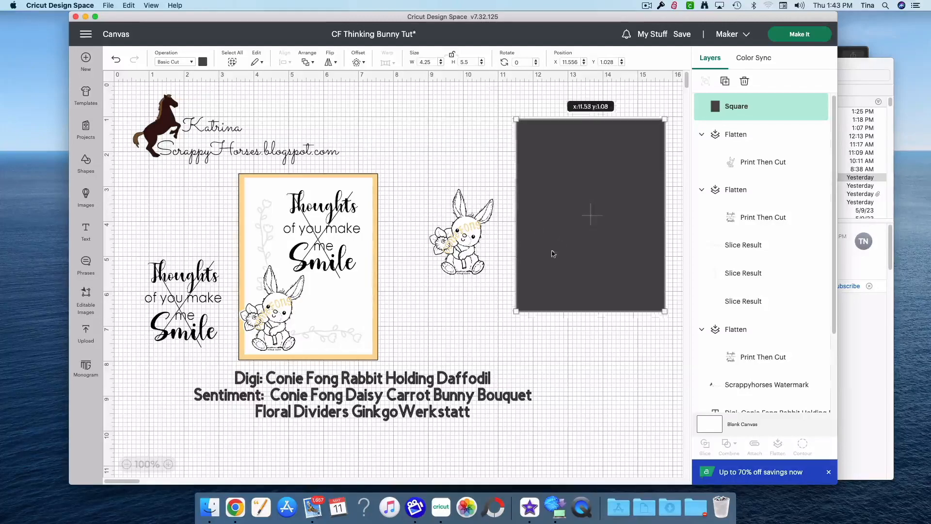
left_click_drag(553, 252, 540, 277)
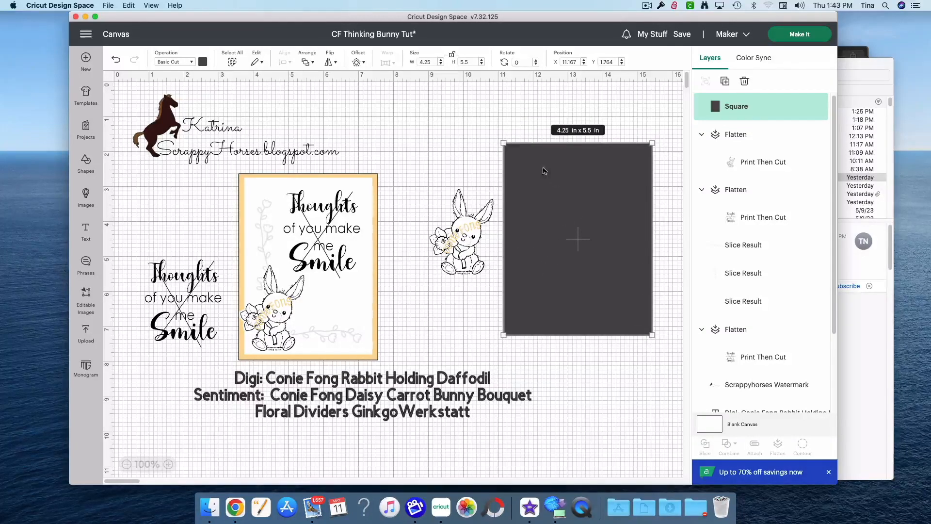
Recolor the 4.25 by 5.5 in card base white.
left_click(203, 62)
left_click(249, 102)
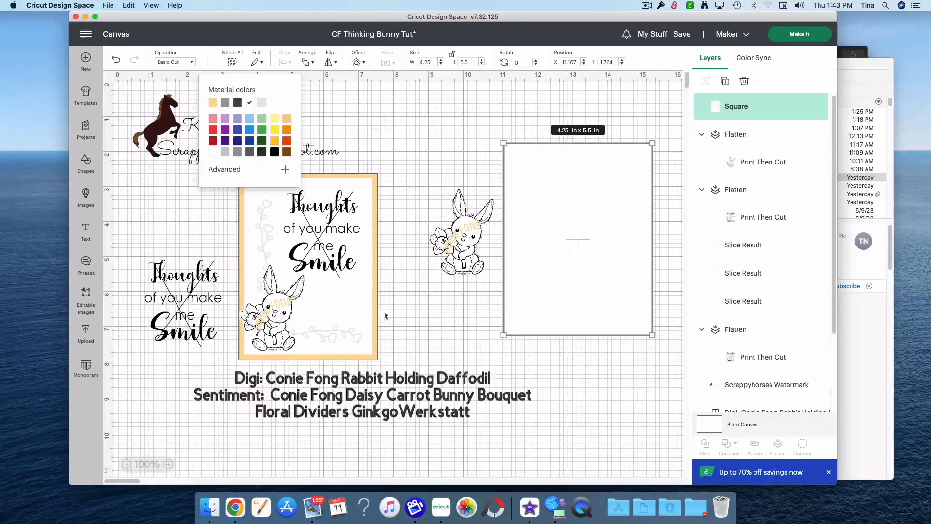
left_click(362, 121)
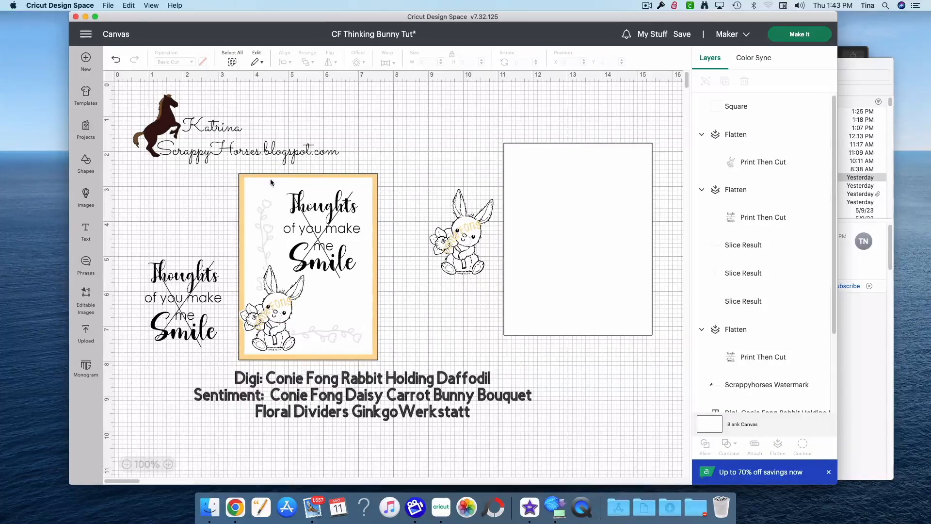
Add a second square sized 4 in wide by 5.25 in high and center it on the white card base.
left_click(86, 167)
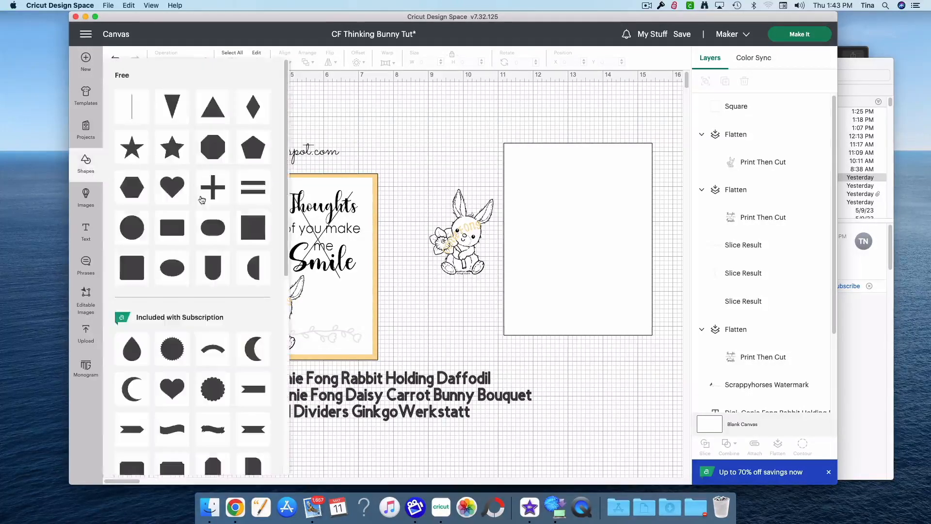
left_click(170, 205)
left_click_drag(183, 152, 552, 184)
left_click(427, 61)
type("4")
key("Return")
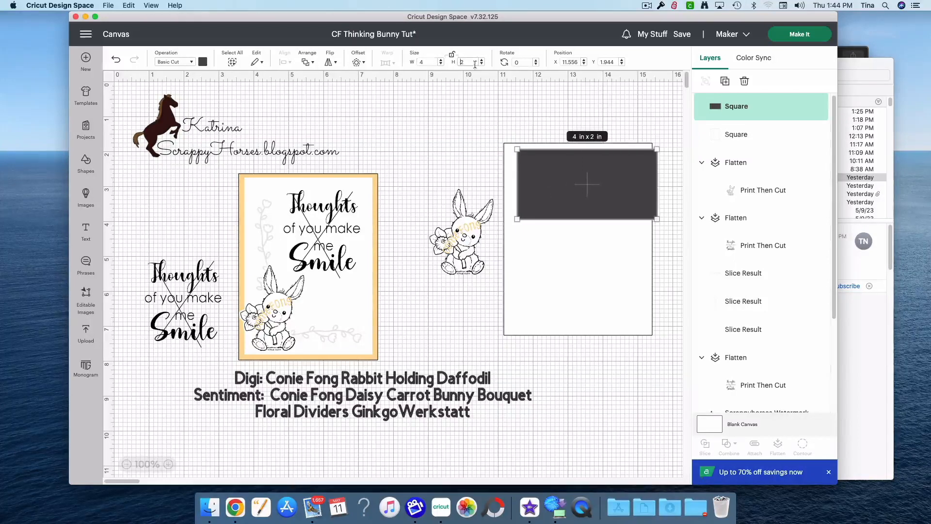
left_click(462, 62)
type("5.25")
key("Return")
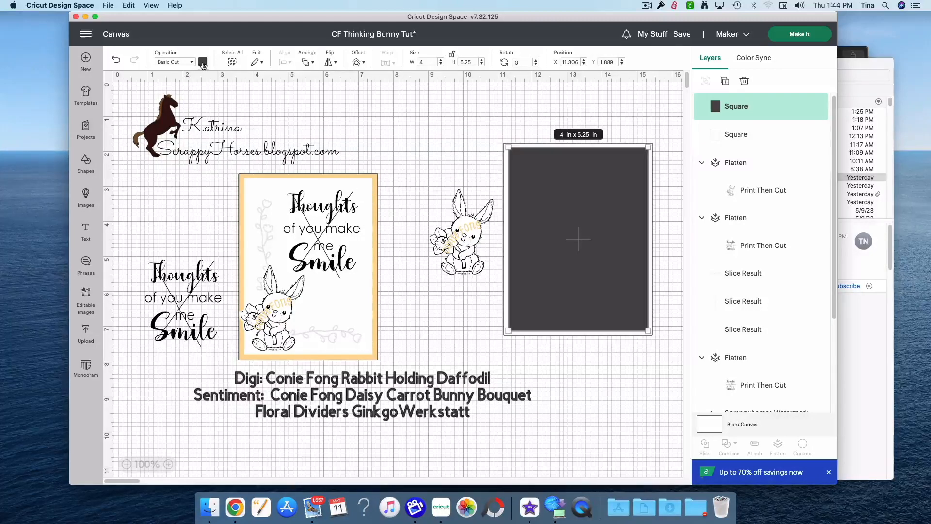
Recolor the 4 by 5.25 in mat layer golden yellow.
left_click(203, 62)
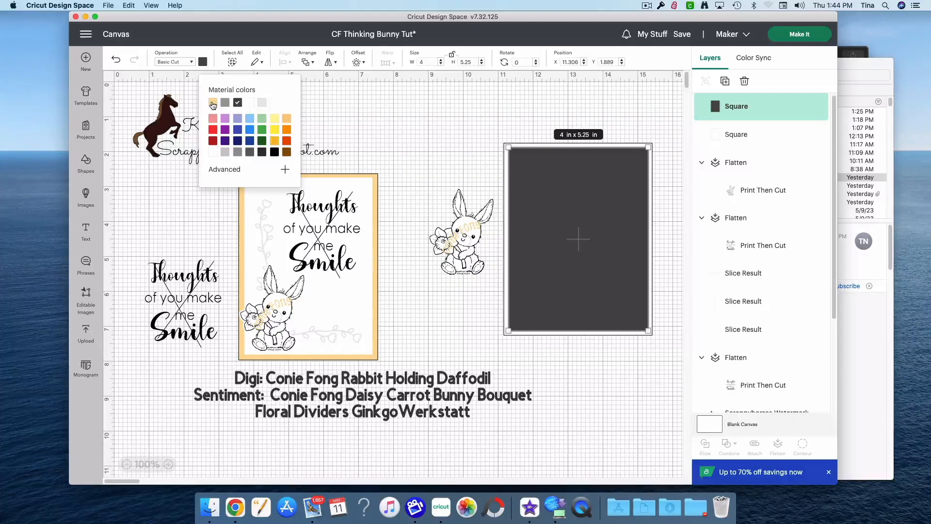
left_click(276, 141)
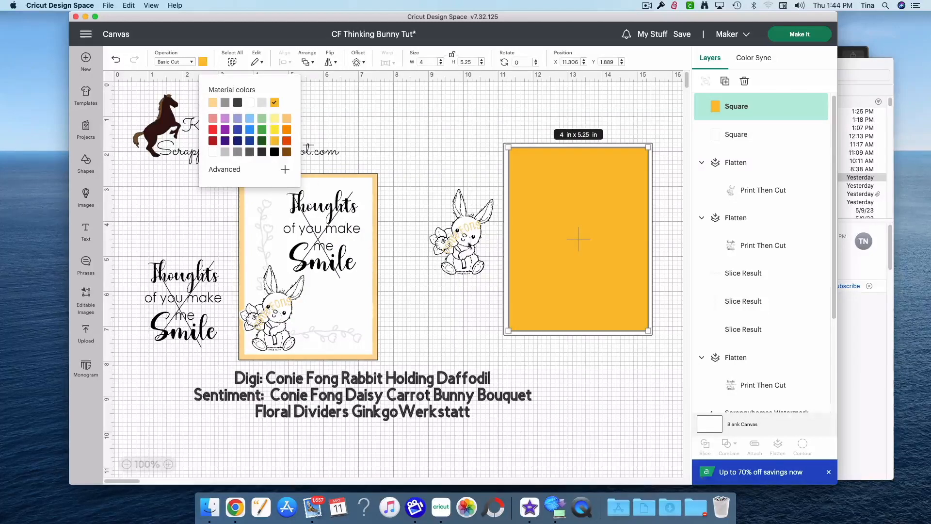
left_click(469, 153)
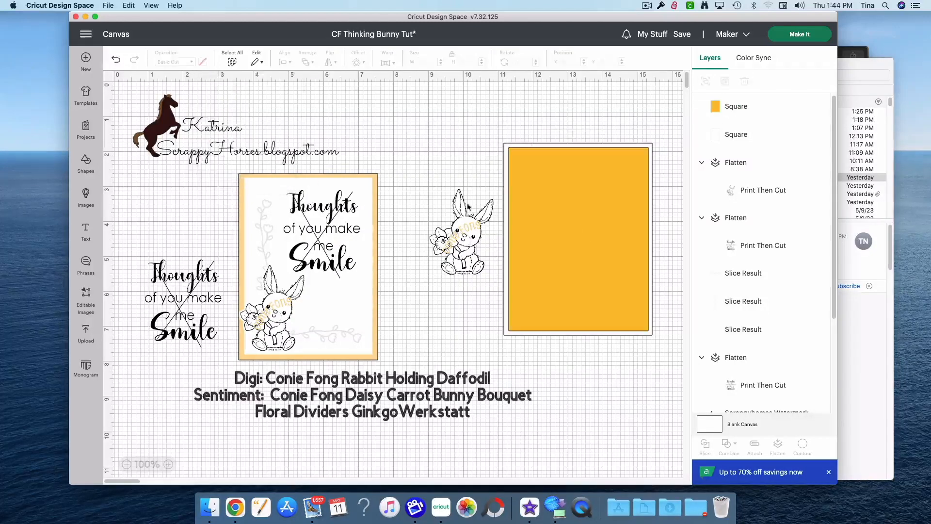
Add a third square and stretch it to about 3.69 by 4.94 in, leaving an even border of the yellow mat around it.
left_click(328, 308)
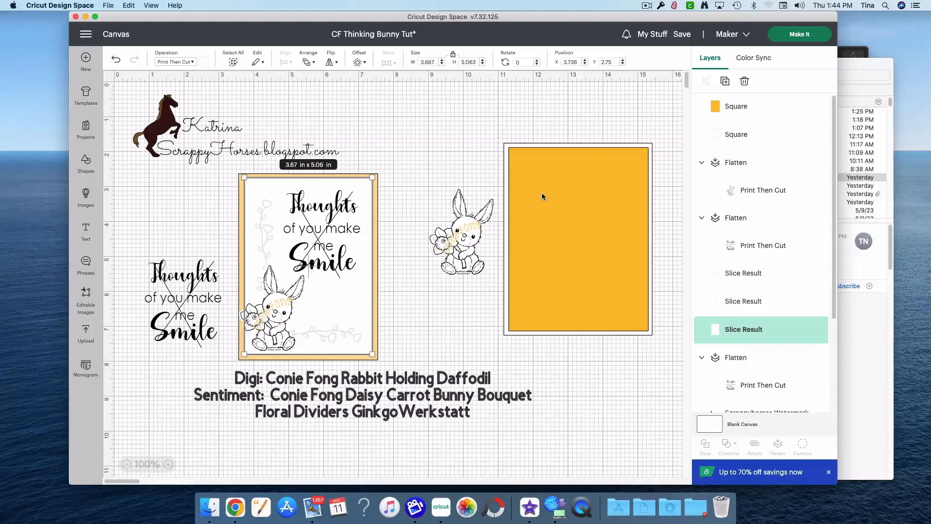
left_click(86, 164)
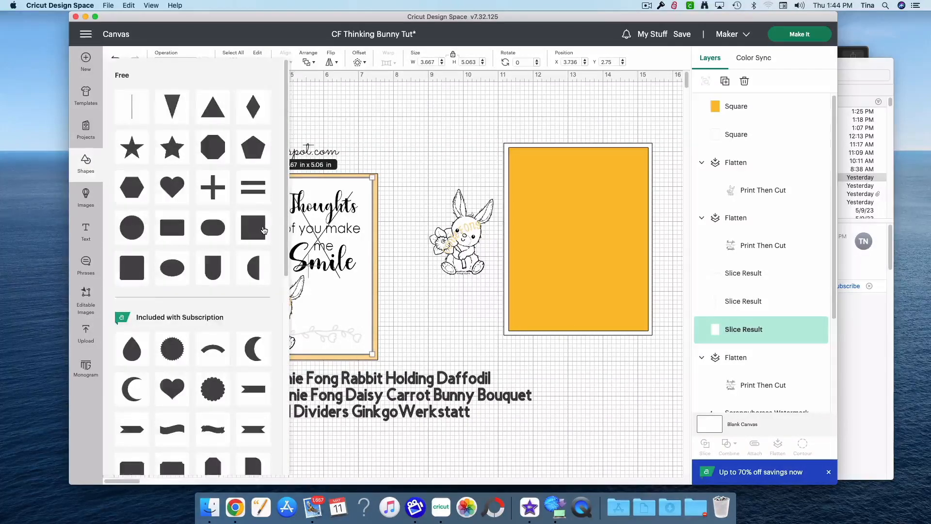
left_click(265, 230)
left_click_drag(215, 168, 564, 193)
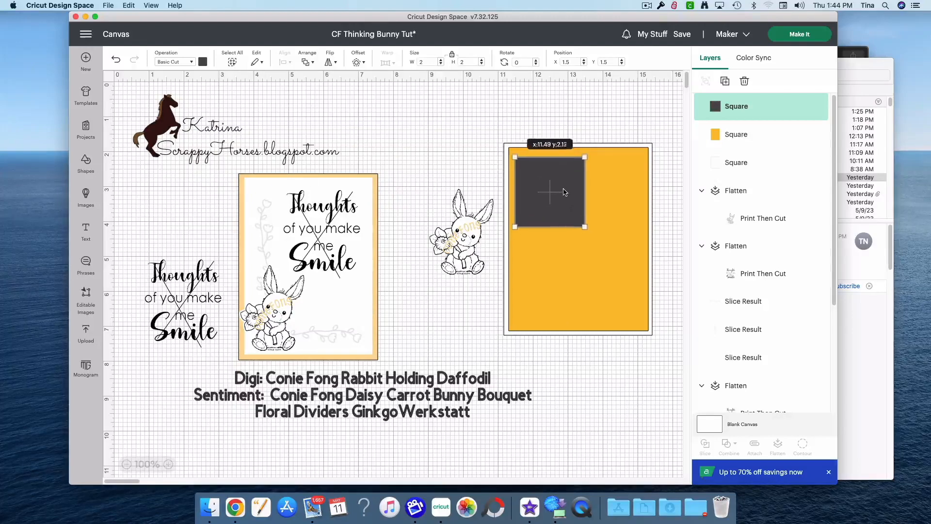
left_click_drag(557, 228, 554, 324)
left_click_drag(585, 255, 643, 255)
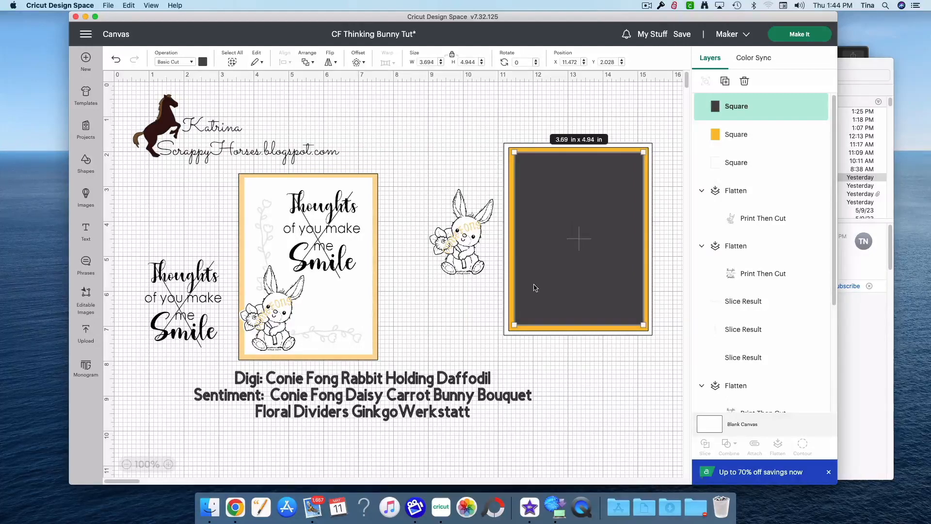
Recolor the innermost panel on the yellow mat white.
left_click(202, 61)
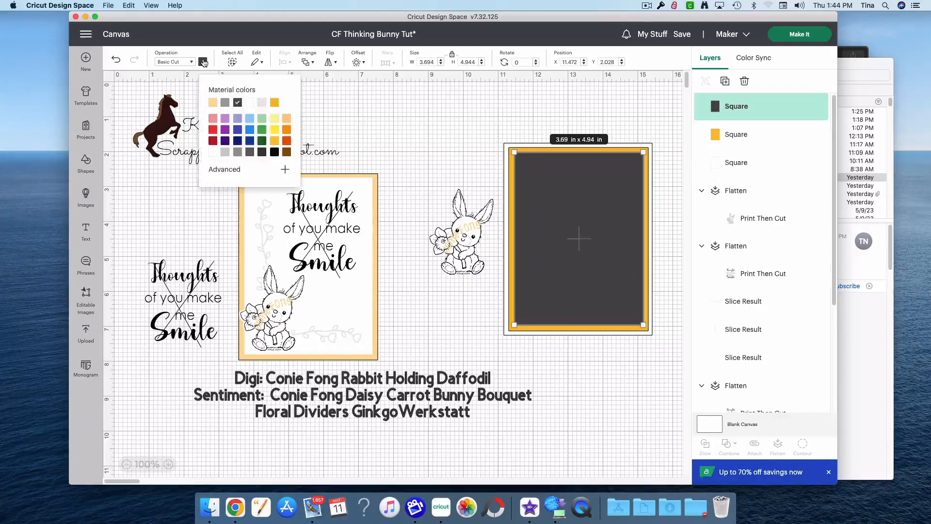
left_click(250, 107)
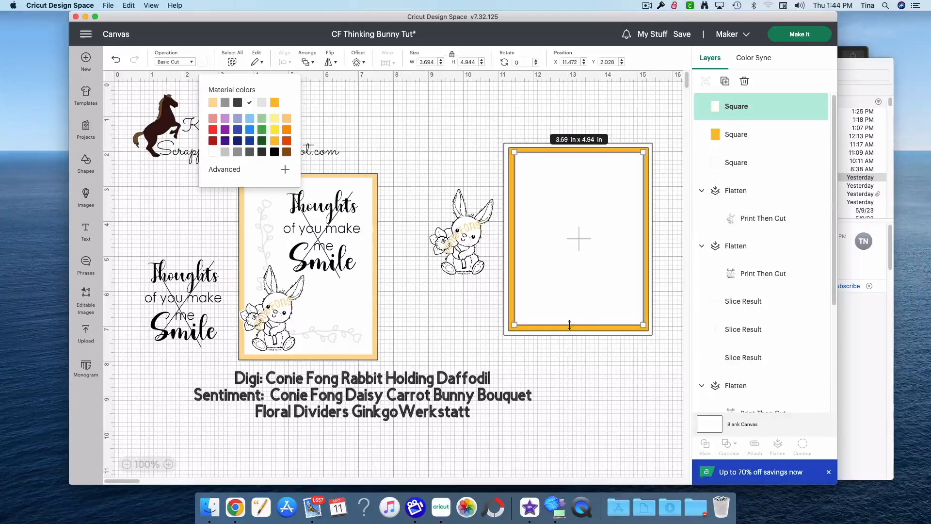
left_click(450, 164)
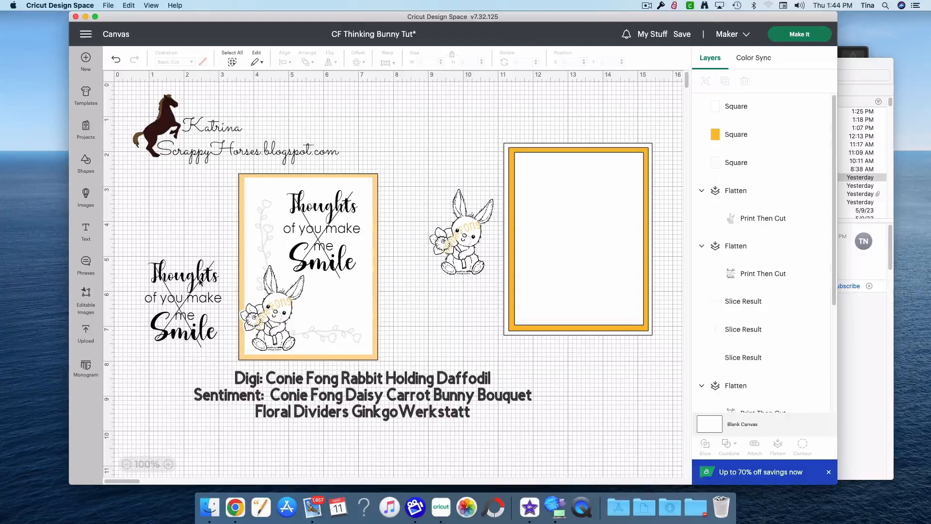
Move the loose sentiment up slightly and take the bunny off the sample card, placing it below that sentiment.
left_click_drag(200, 282, 202, 265)
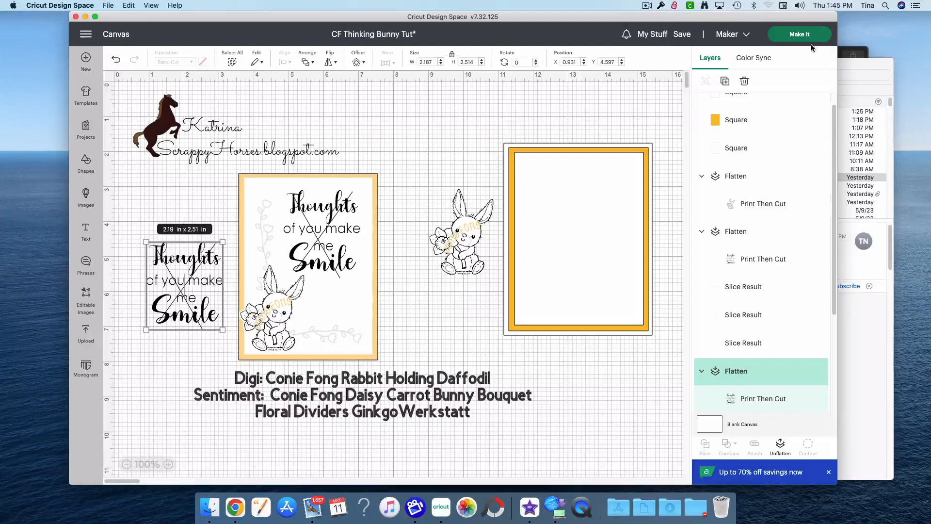
left_click(279, 319)
left_click_drag(279, 319, 170, 404)
left_click(332, 328)
mouse_move(333, 328)
left_mouse_down()
mouse_move(347, 320)
mouse_move(332, 324)
left_mouse_up()
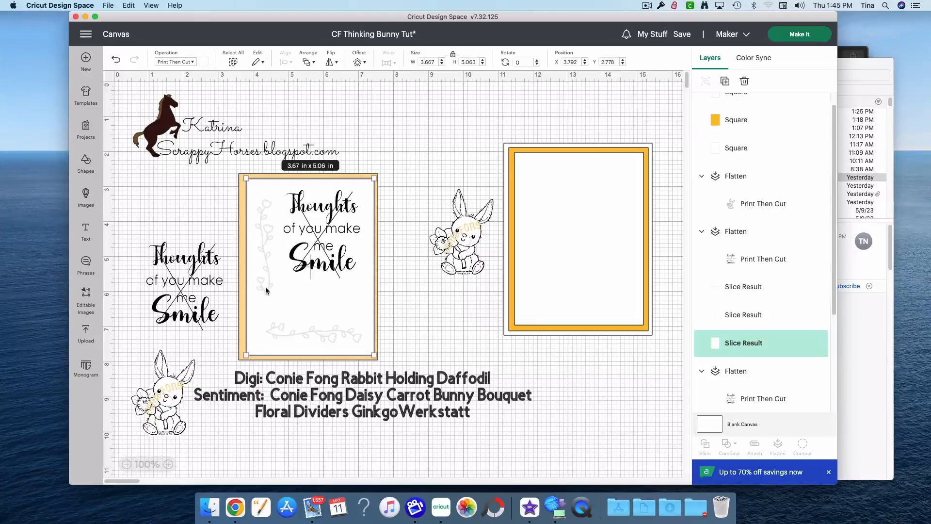
left_click(443, 326)
Look up the source image of the sample card's lower floral border, Floral Dividers #M48CB8BE3, and add it to the canvas.
left_click(339, 338)
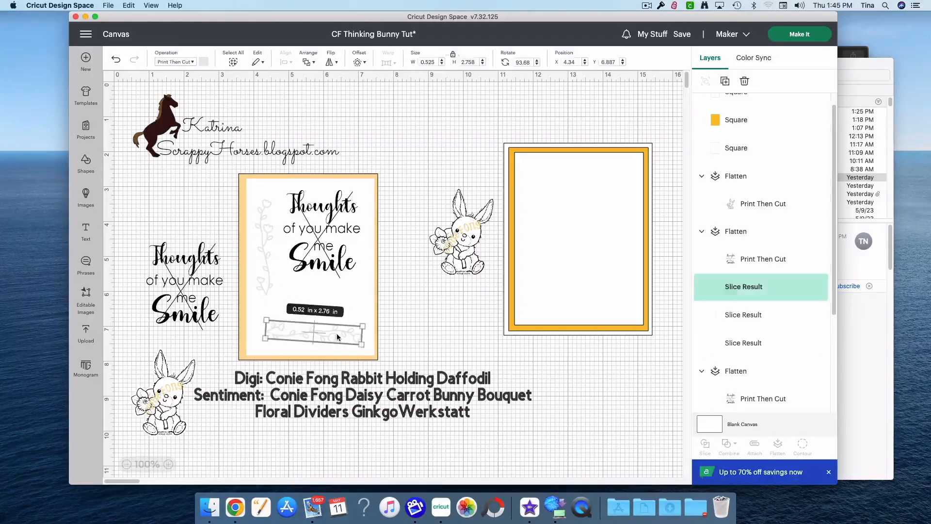
right_click(745, 290)
mouse_move(676, 441)
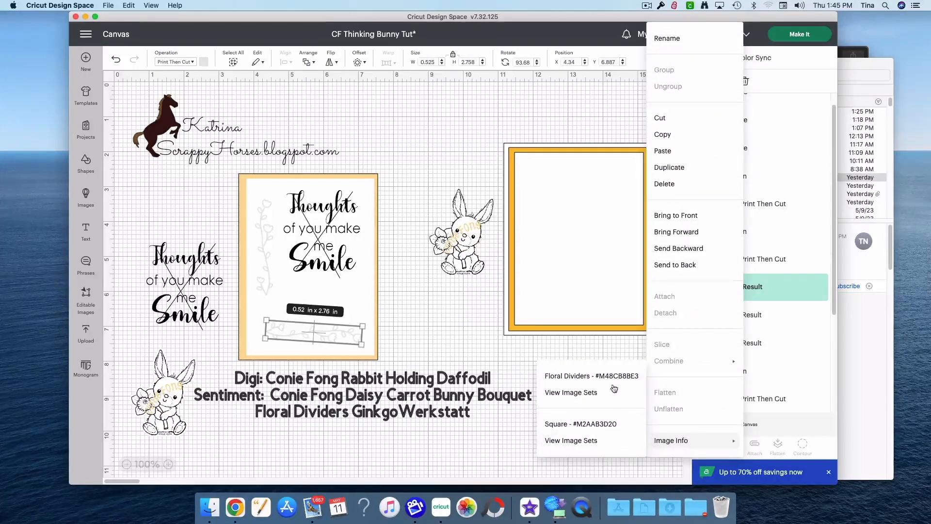
left_click(598, 376)
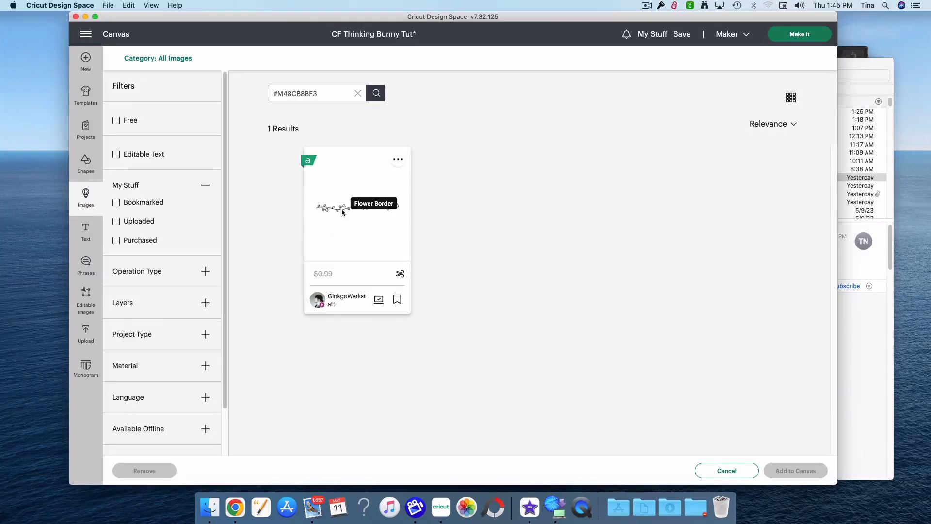
left_click(377, 206)
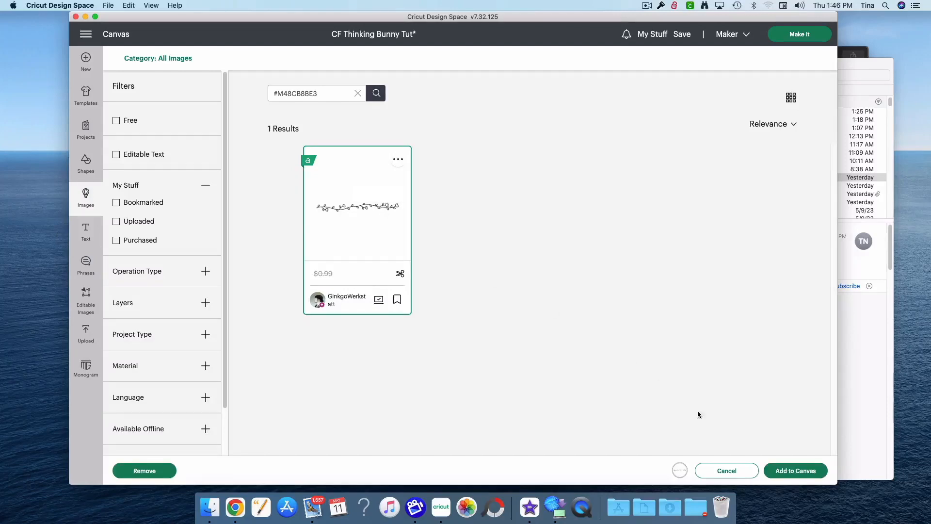
left_click(776, 472)
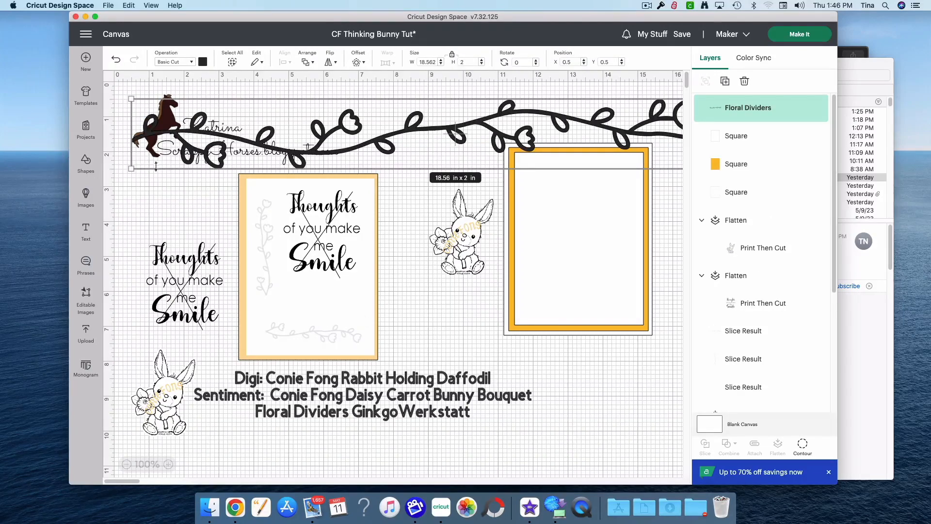
Scale the floral divider down proportionally to about 7.48 by 0.81 in and place it below the credit text.
left_click_drag(133, 170, 431, 456)
scroll(539, 432, "down", 3)
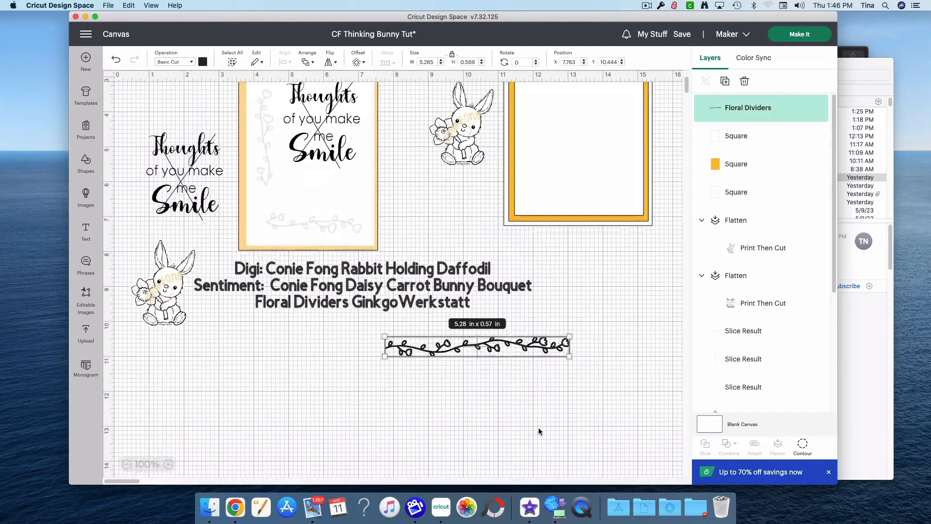
left_click_drag(384, 349, 308, 357)
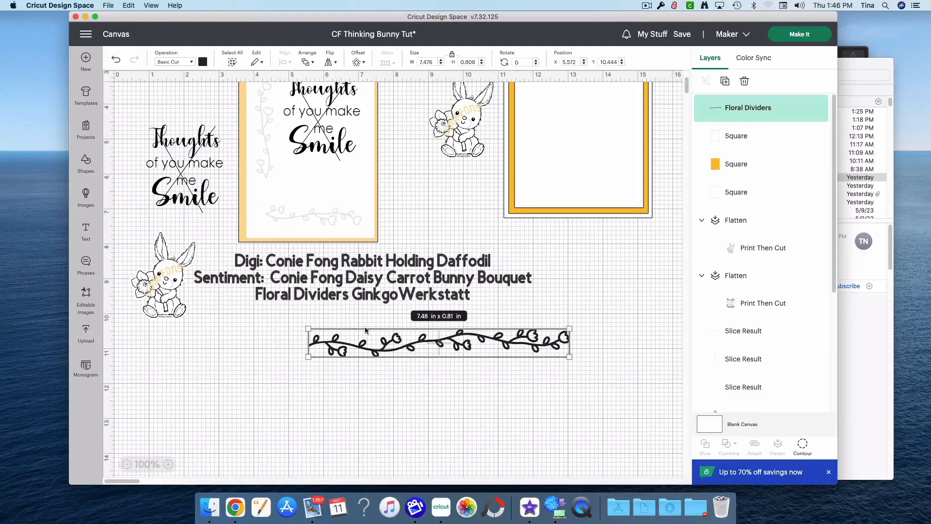
left_click_drag(411, 347, 378, 373)
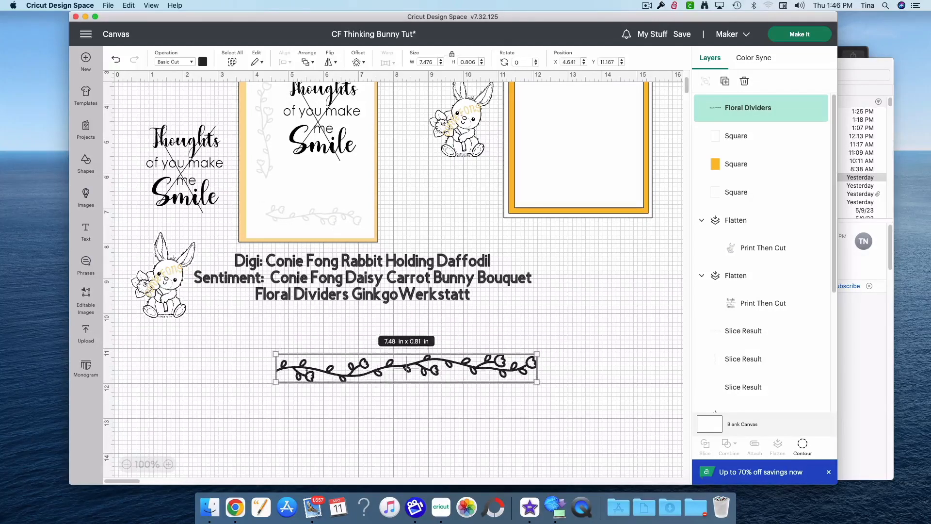
Add a square and stretch it unproportionally so it covers the left half of the black floral divider.
scroll(384, 221, "up", 2)
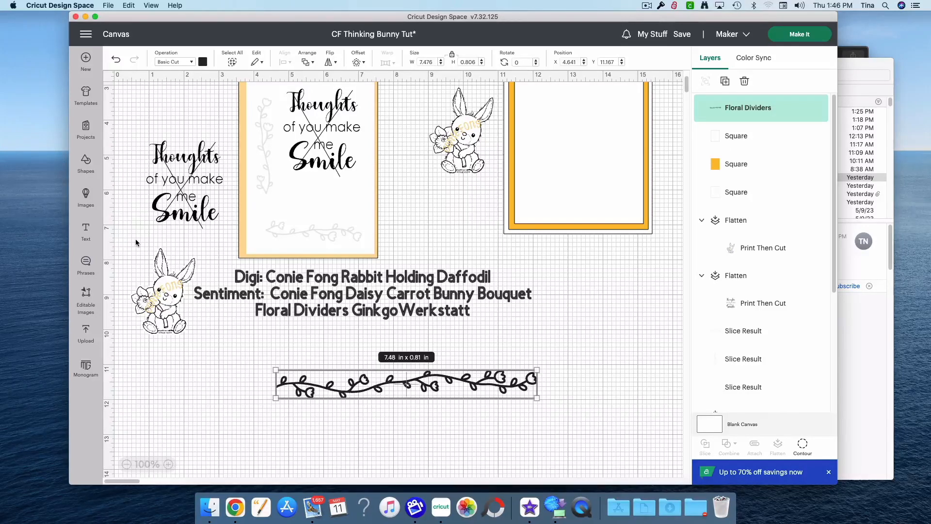
left_click(86, 170)
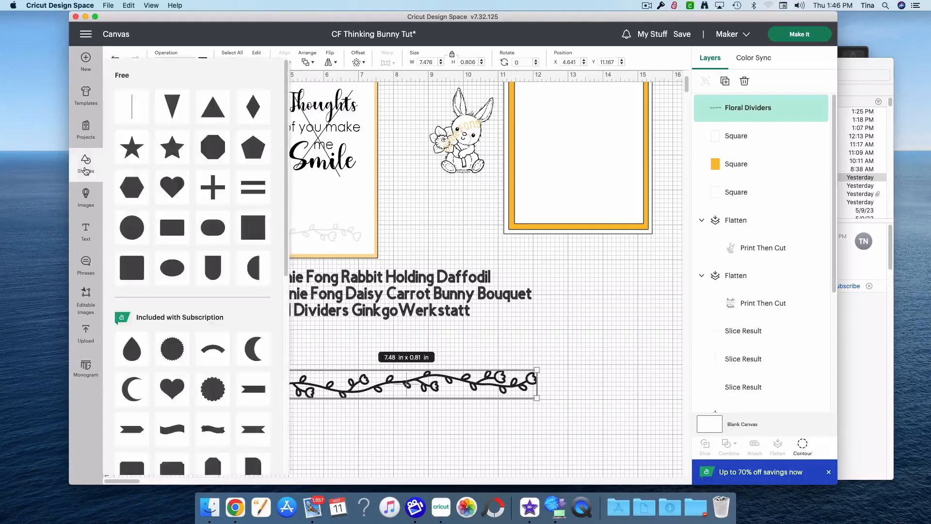
left_click(243, 220)
left_click_drag(185, 158, 267, 401)
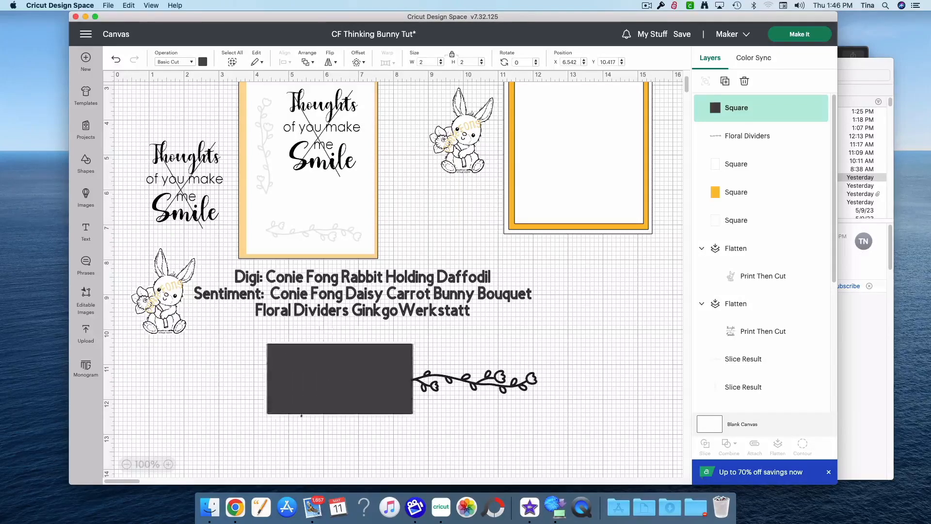
Slice the floral divider with the square and delete the square and the covered left-half pieces, keeping only the divider's right part.
left_click_drag(452, 445, 348, 364)
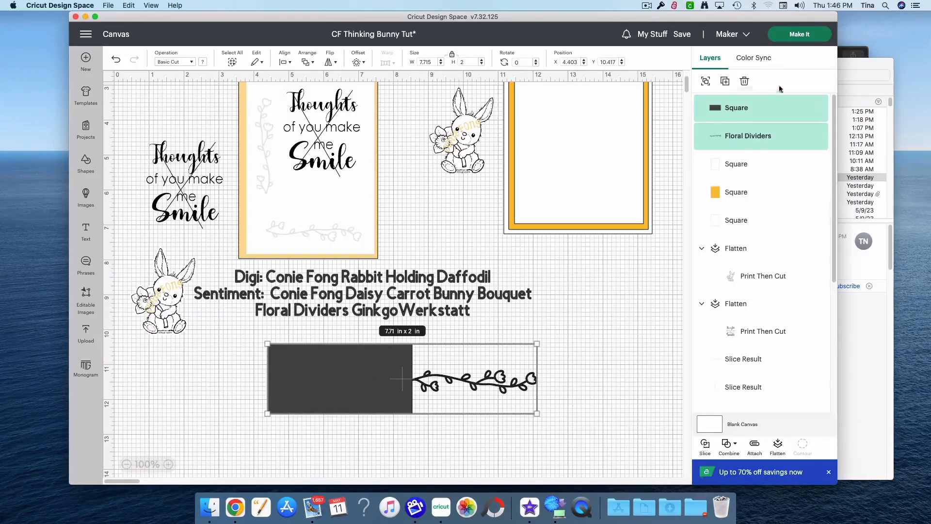
left_click(705, 446)
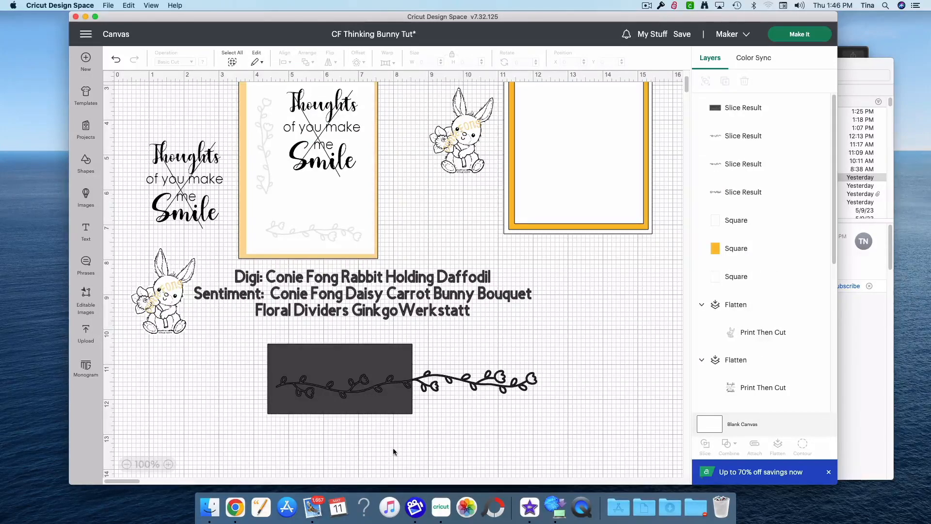
left_click_drag(393, 449, 287, 397)
key("Delete")
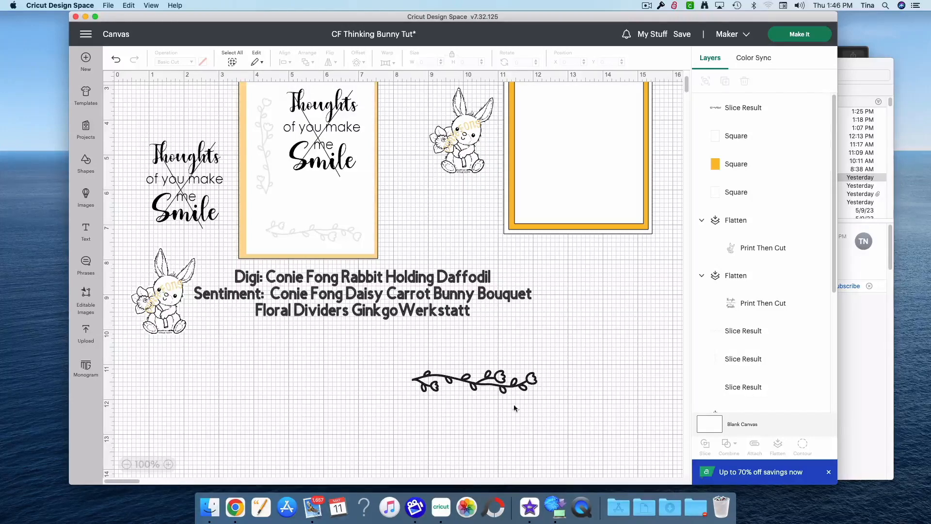
Place the remaining divider piece centrally below the credit text and recolor it a custom light gray, about #e4e4e4.
left_click_drag(478, 385, 380, 364)
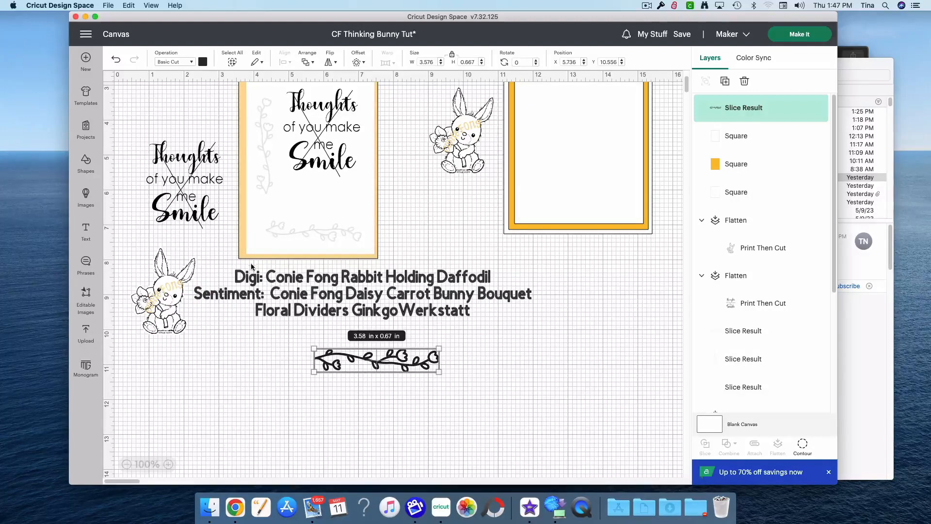
left_click(203, 63)
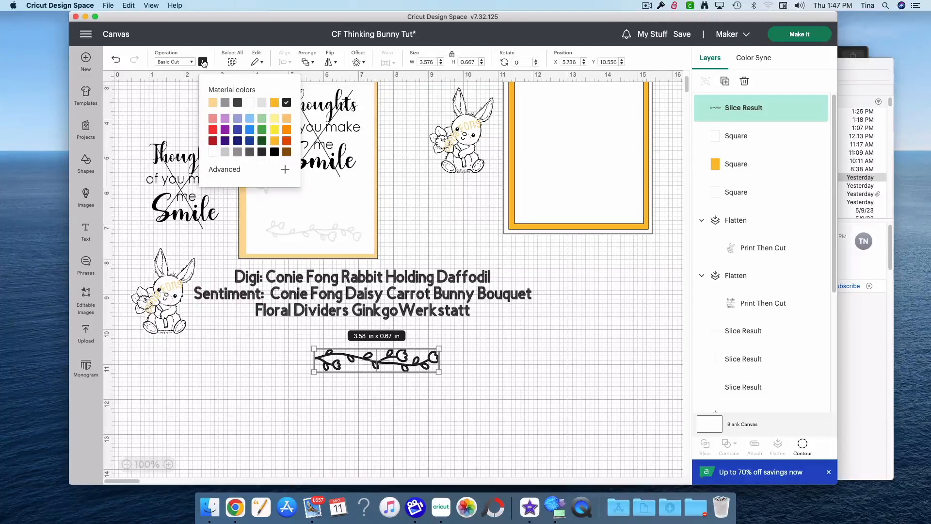
left_click(224, 153)
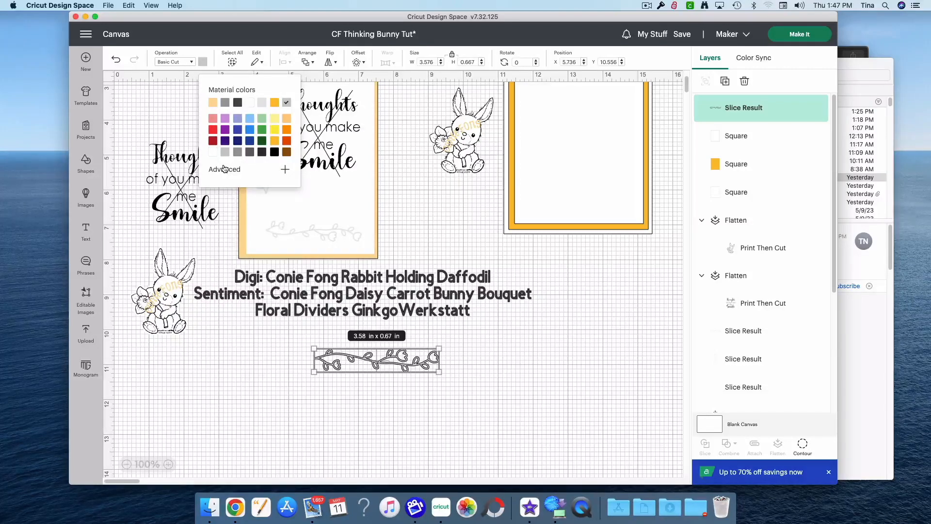
left_click(224, 169)
left_click_drag(209, 187, 209, 186)
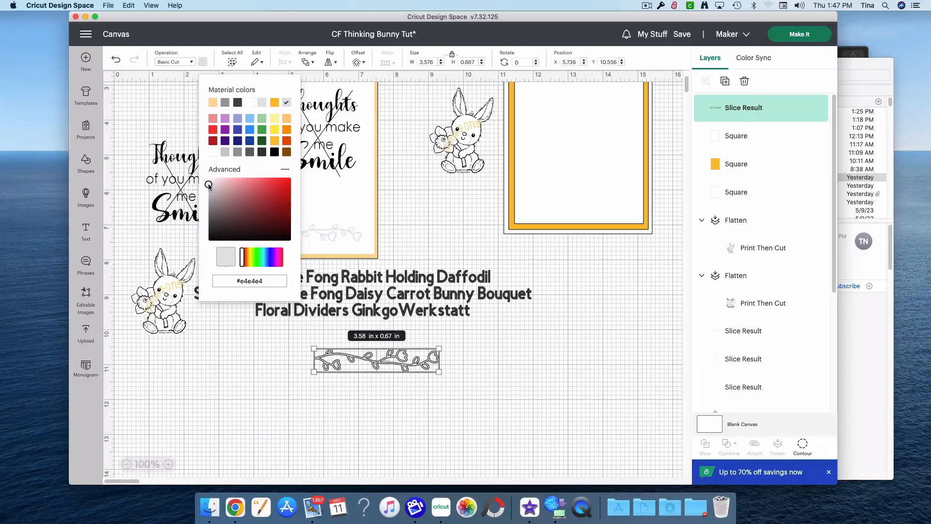
left_click_drag(209, 186, 209, 187)
left_click(371, 414)
Move the gray divider aside to below the yellow mat, duplicate it and place the copy below the credit text.
left_click_drag(383, 367, 573, 374)
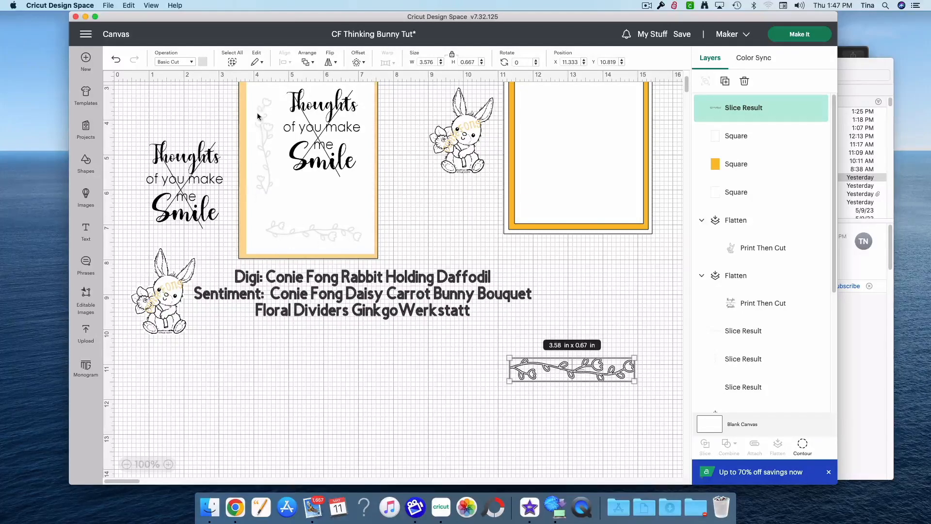
right_click(533, 372)
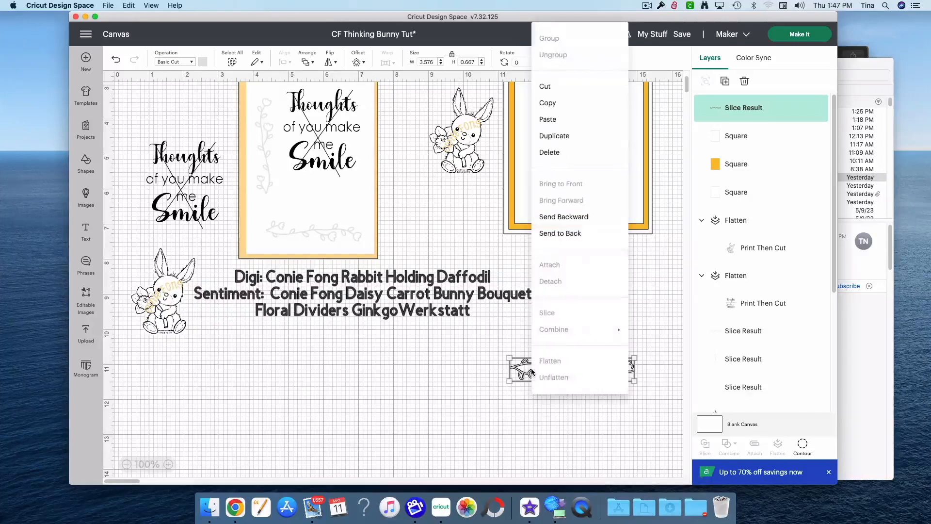
left_click(567, 139)
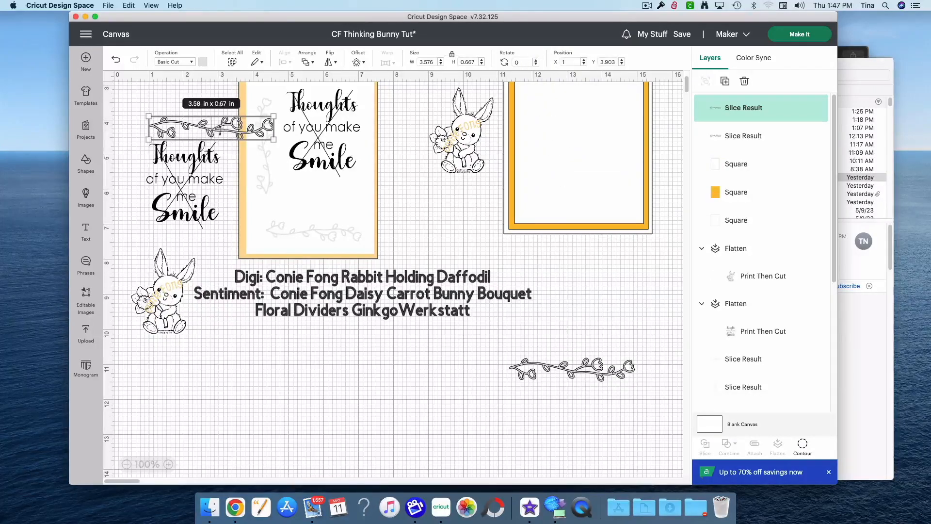
left_click_drag(215, 132, 387, 396)
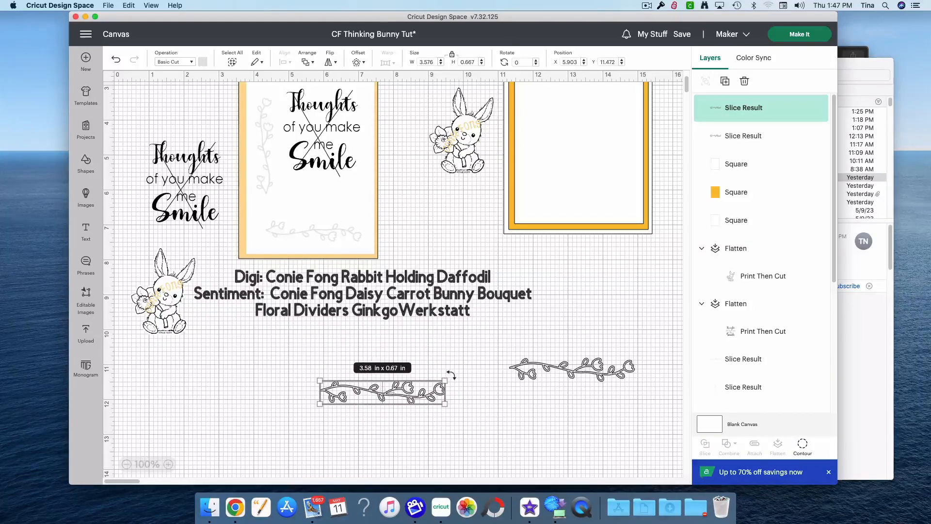
Rotate the divider copy upright to exactly 270 degrees and flip it horizontally.
left_click_drag(451, 375, 366, 317)
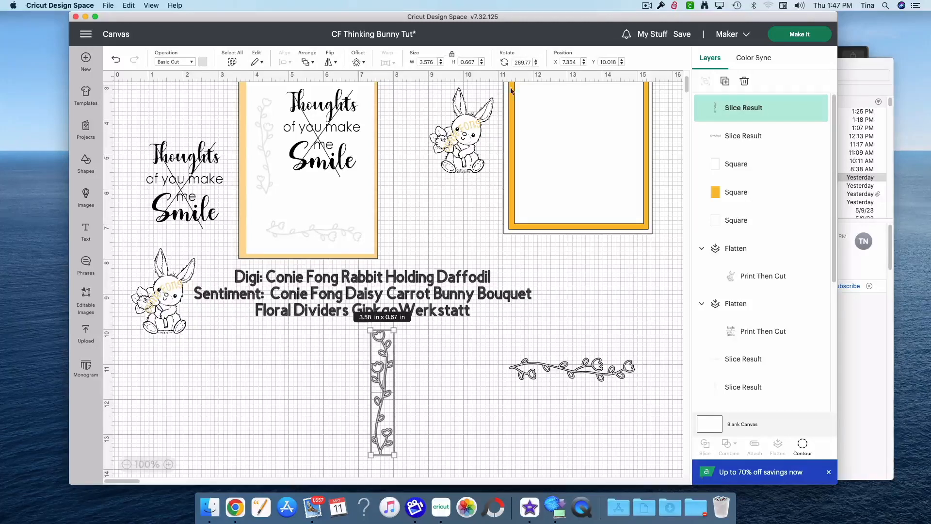
left_click(531, 62)
type("270")
key("Return")
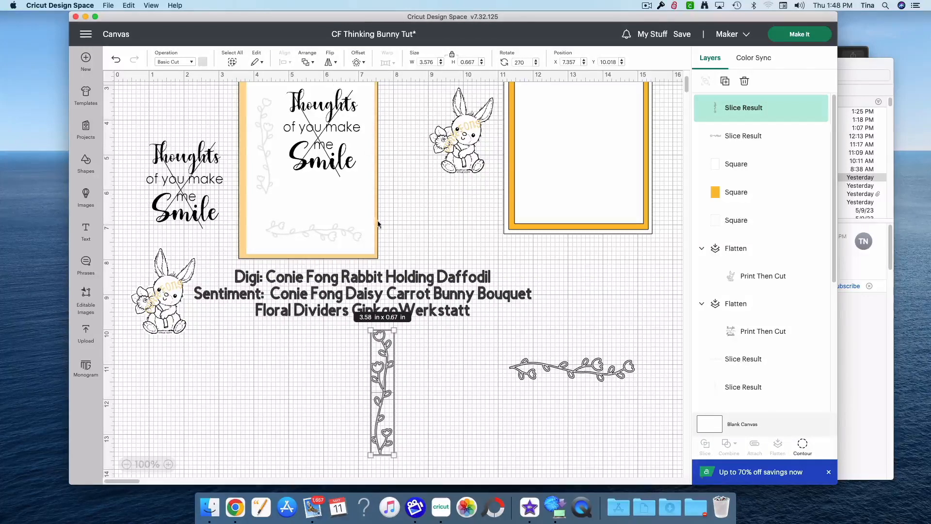
left_click(330, 62)
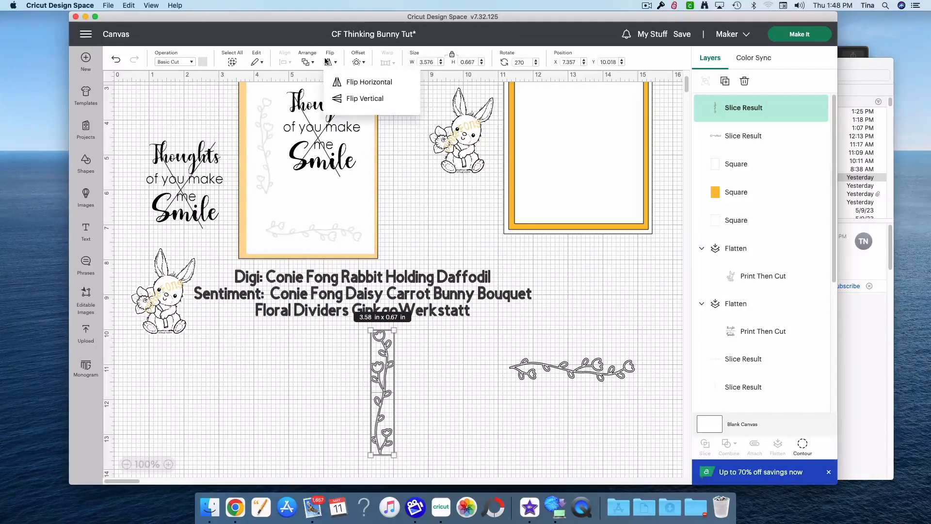
left_click(354, 81)
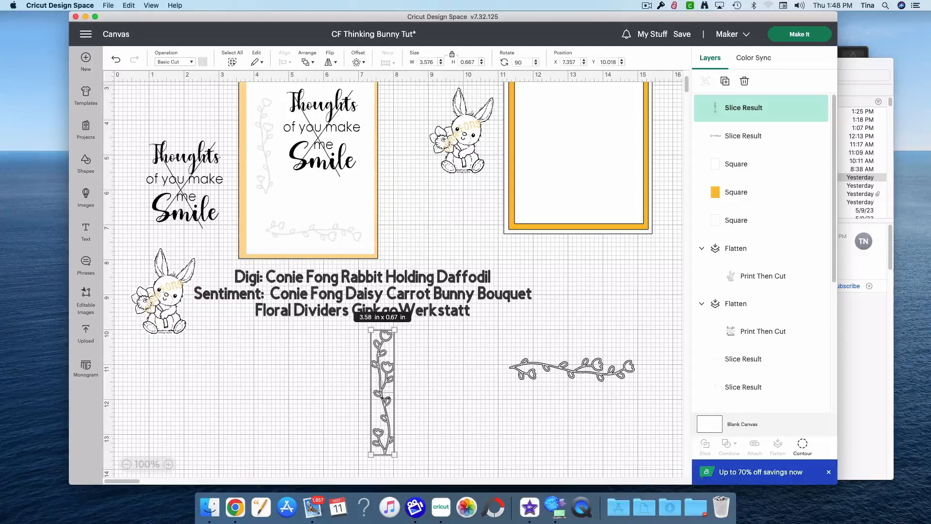
Move the white panel off the yellow mat to below the credit text and shift the vertical divider clear of it.
left_click_drag(574, 182, 299, 467)
scroll(380, 416, "down", 3)
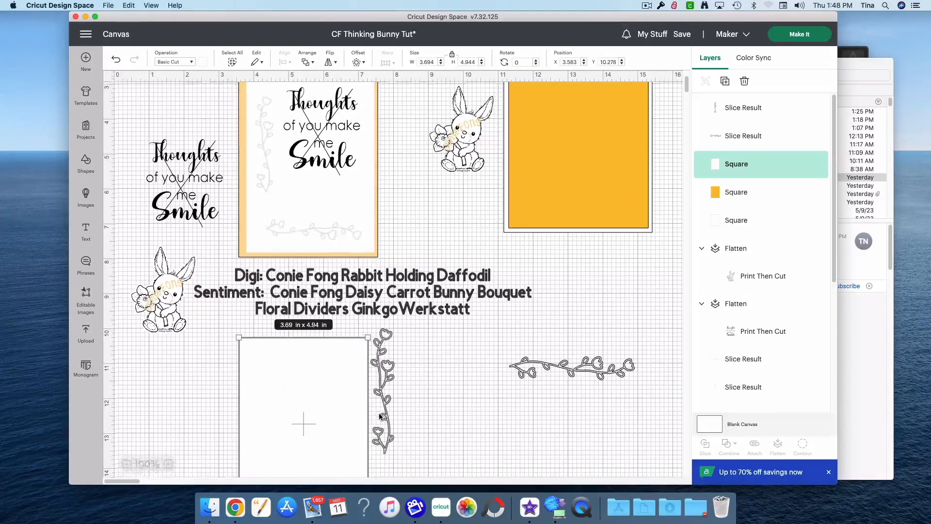
left_click_drag(391, 405, 464, 419)
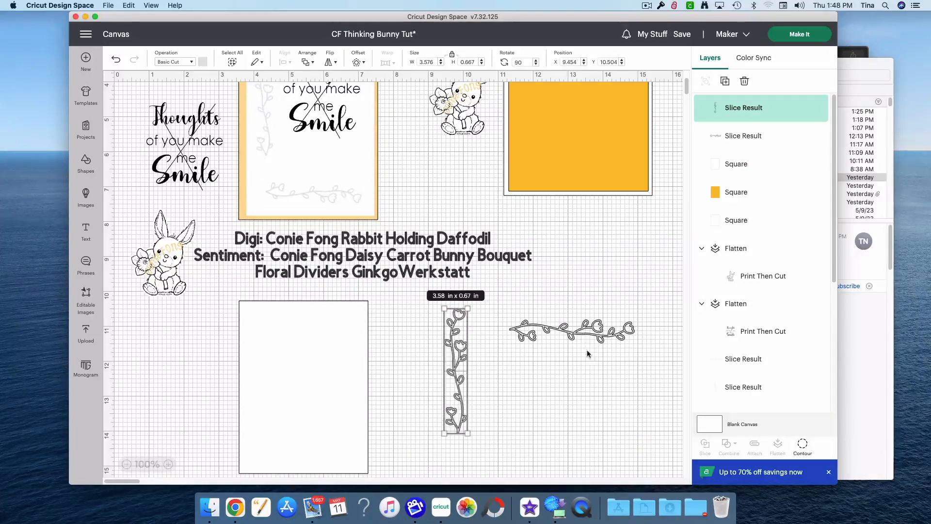
Bring the horizontal divider closer to the vertical one and scale both down together to about 4.03 by 3.24 in.
left_click_drag(582, 334, 546, 371)
left_click_drag(394, 334, 582, 421)
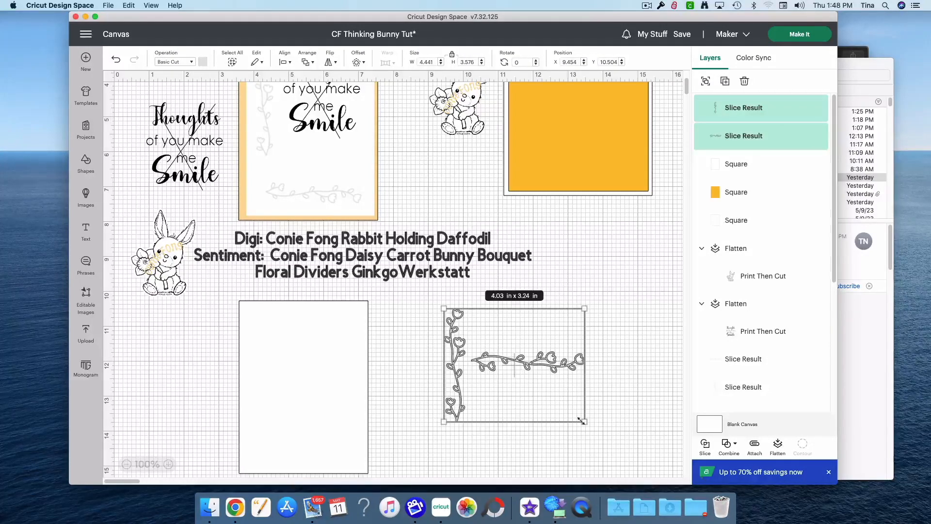
left_click(469, 439)
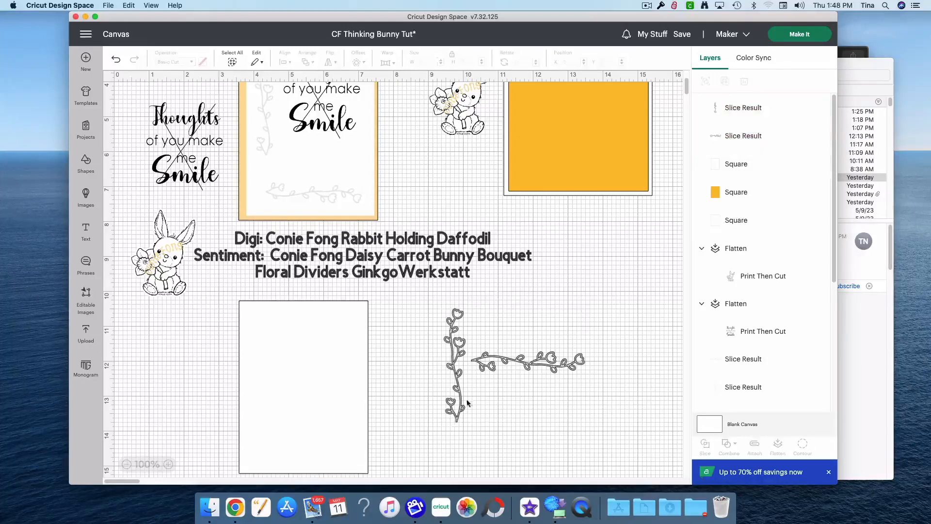
Place the vertical divider along the white panel's left edge and the horizontal divider along its lower edge.
left_click_drag(459, 402, 269, 418)
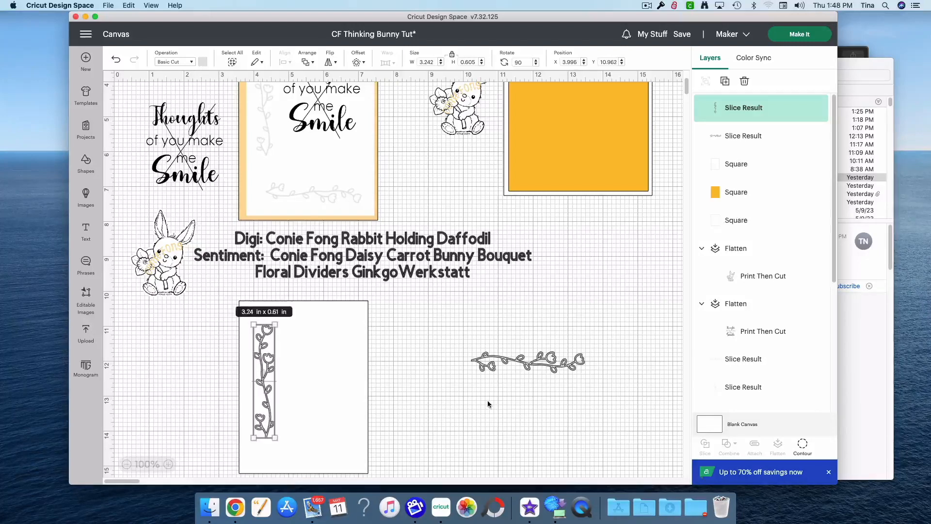
left_click_drag(535, 361, 325, 452)
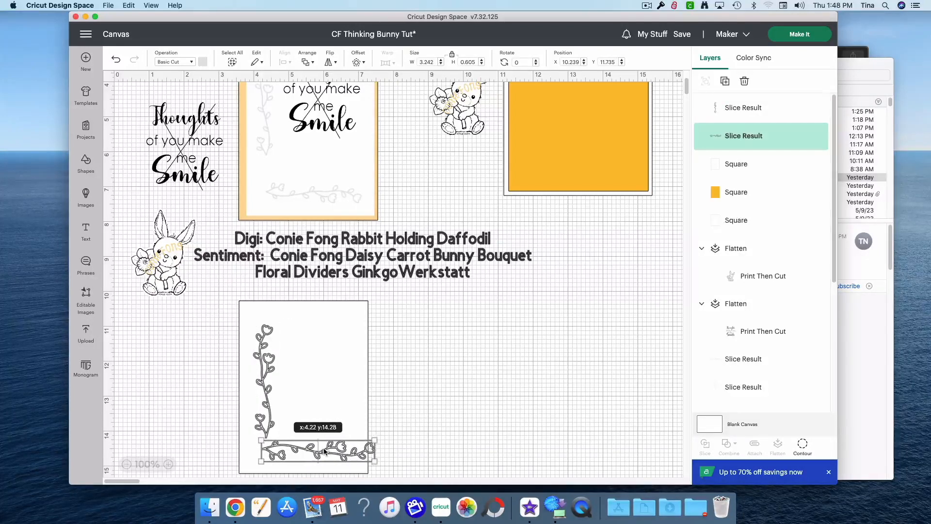
left_click(270, 412)
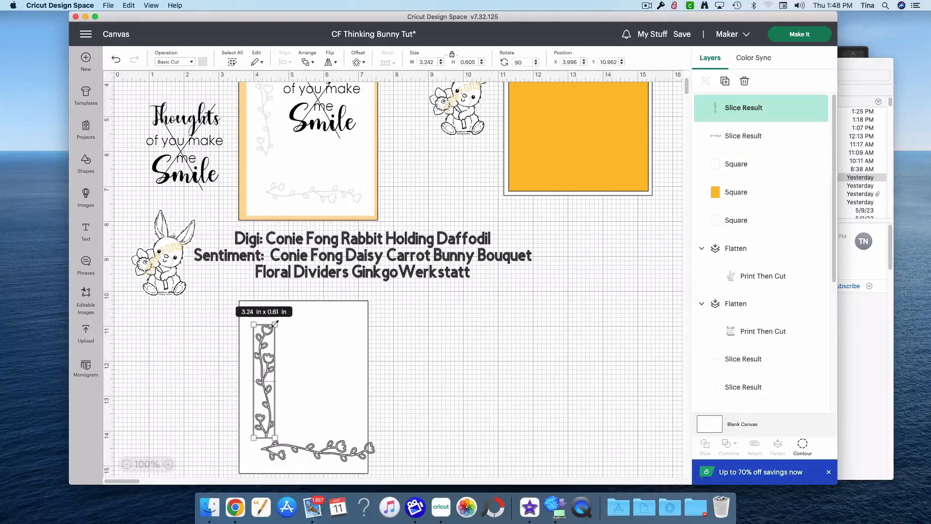
Set the white panel aside, shrink both dividers together to about 2.85 by 0.53 in each, and return the panel behind them.
left_click_drag(333, 374, 530, 391)
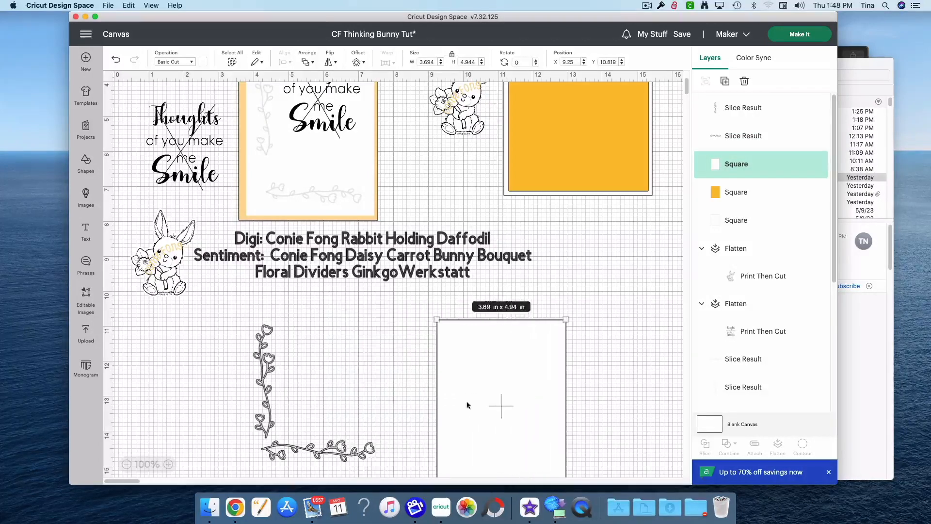
left_click_drag(215, 367, 360, 444)
left_click_drag(508, 437, 314, 421)
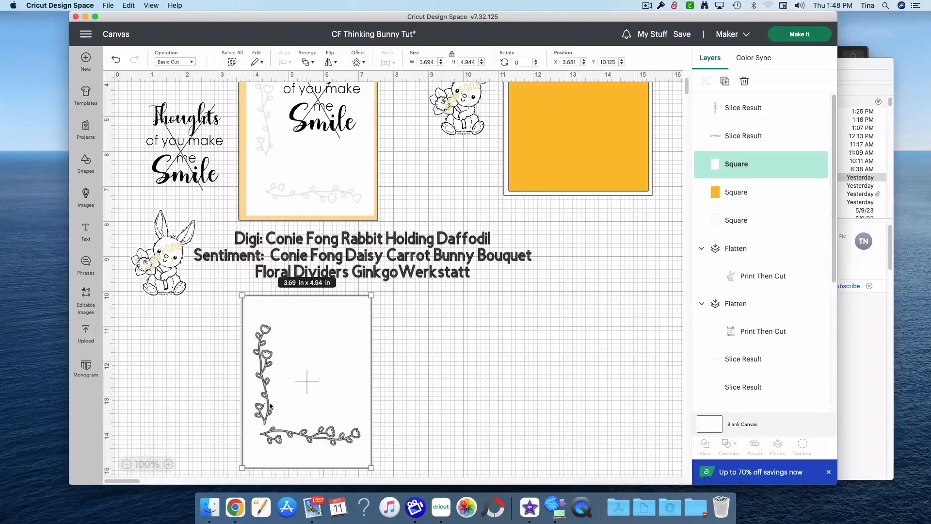
Fine-tune both dividers on the white panel, lowering the horizontal one and aligning the vertical one just above its left end.
left_click(408, 405)
left_click_drag(266, 394, 269, 385)
left_click_drag(296, 435, 299, 446)
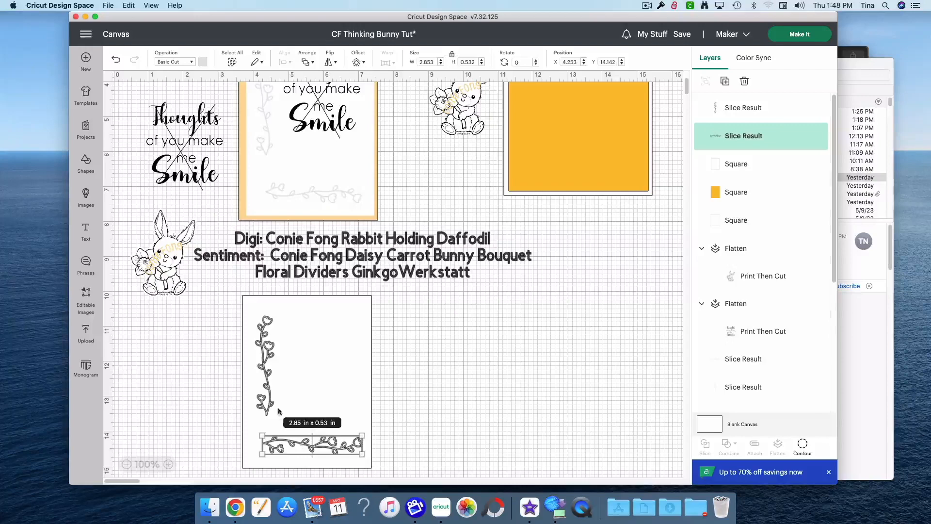
left_click_drag(270, 406, 270, 417)
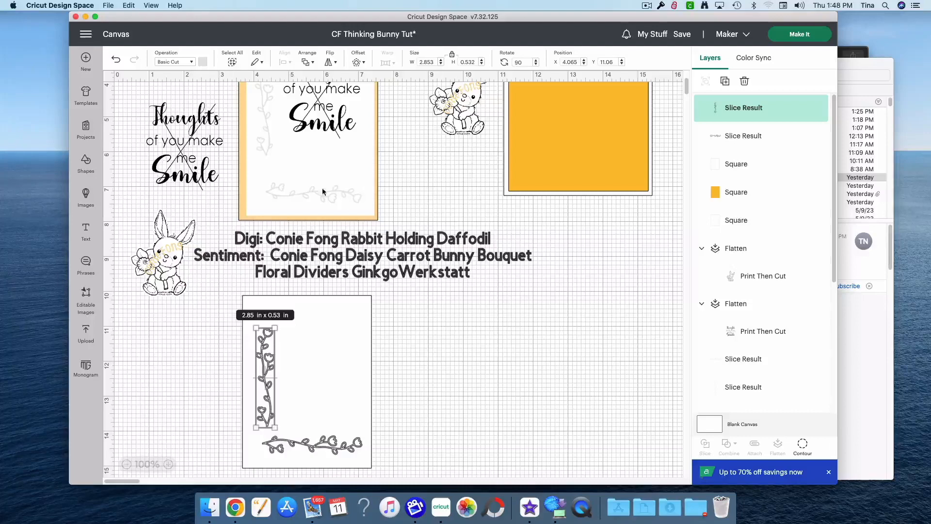
Bring the loose "Thoughts of you make me Smile" sentiment to the front and place it in the white panel's upper right area.
left_click_drag(210, 195, 453, 386)
right_click(448, 385)
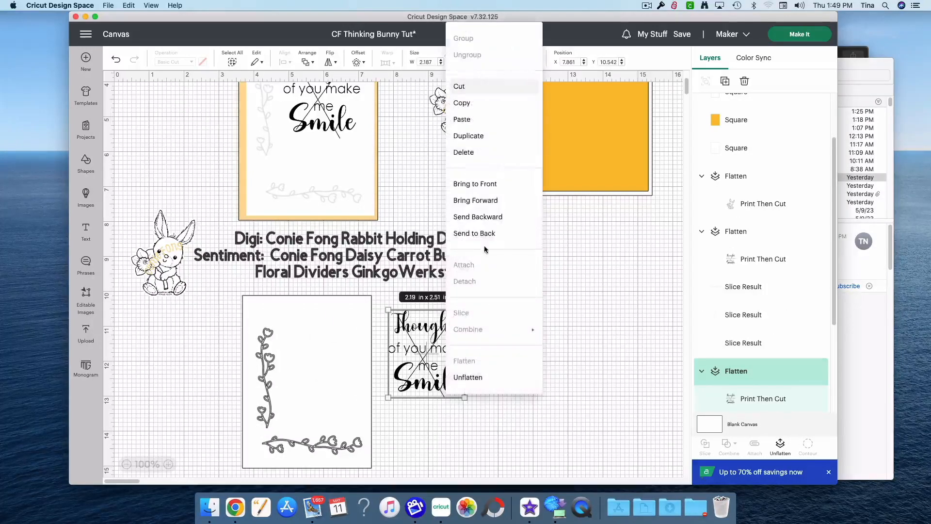
left_click(480, 187)
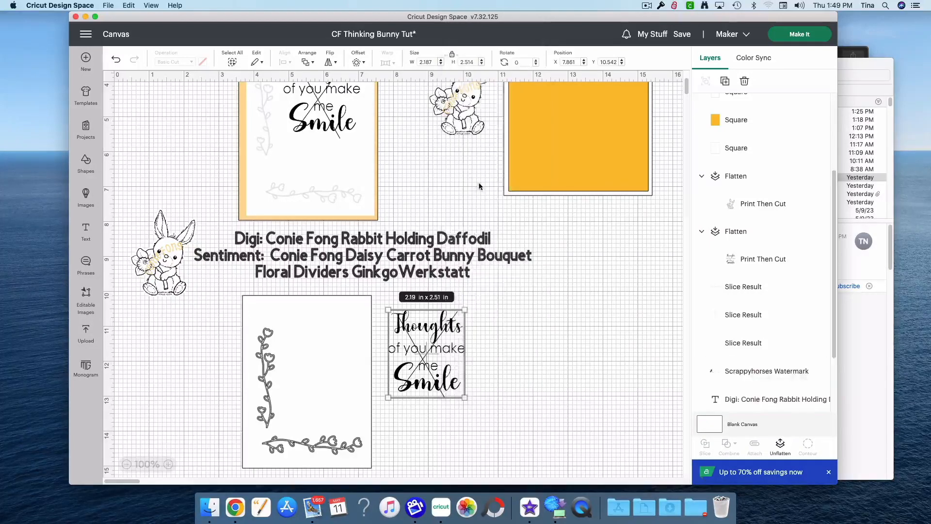
left_click_drag(402, 359, 336, 372)
left_click_drag(310, 358, 303, 350)
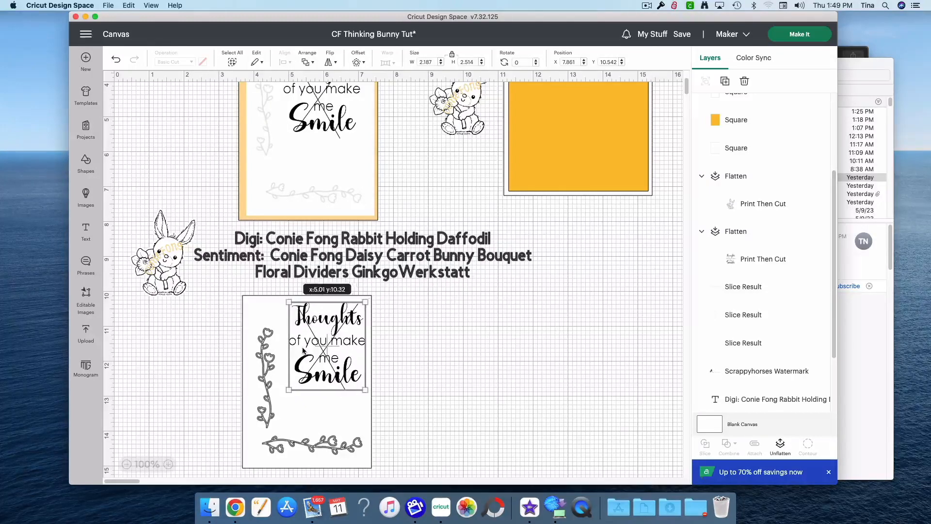
Move the loose bunny beside the white panel and create a 0.042 in welded offset with rounded corners around it.
left_click_drag(464, 127, 428, 388)
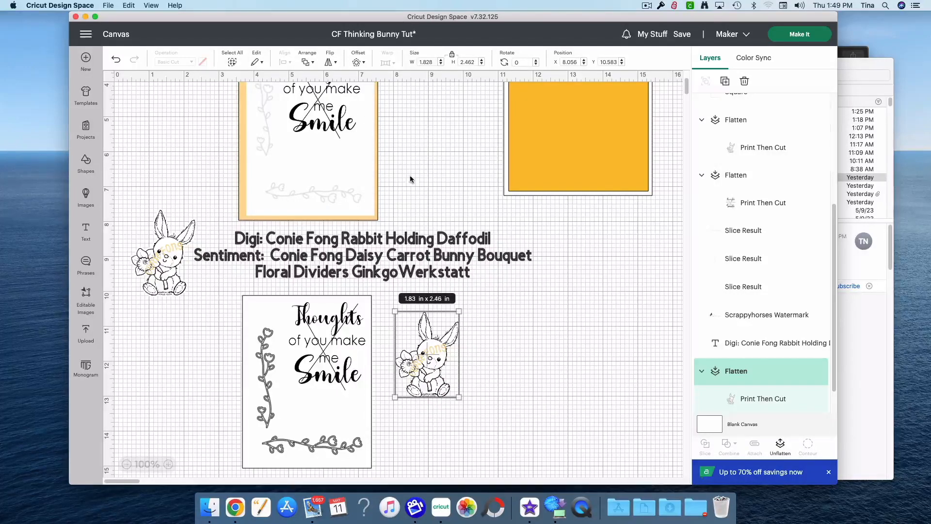
left_click(356, 63)
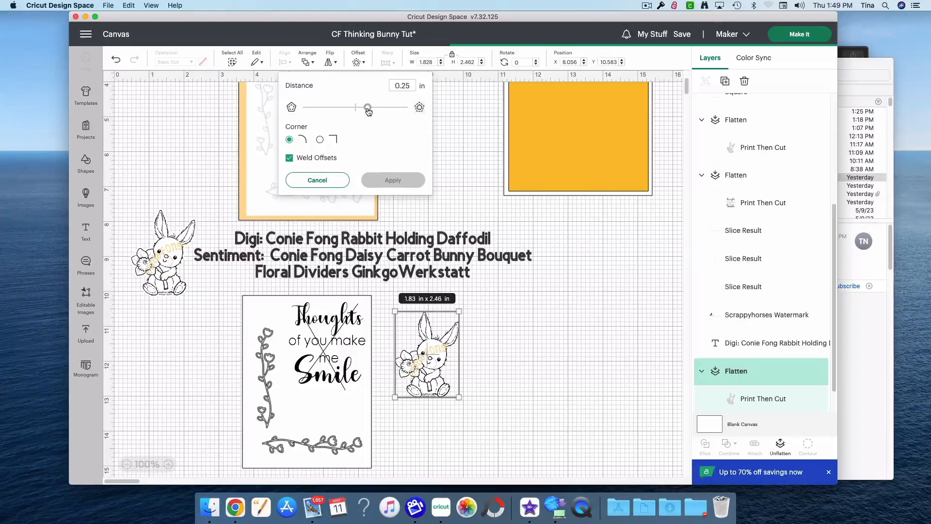
left_click_drag(369, 111, 360, 113)
left_click(360, 113)
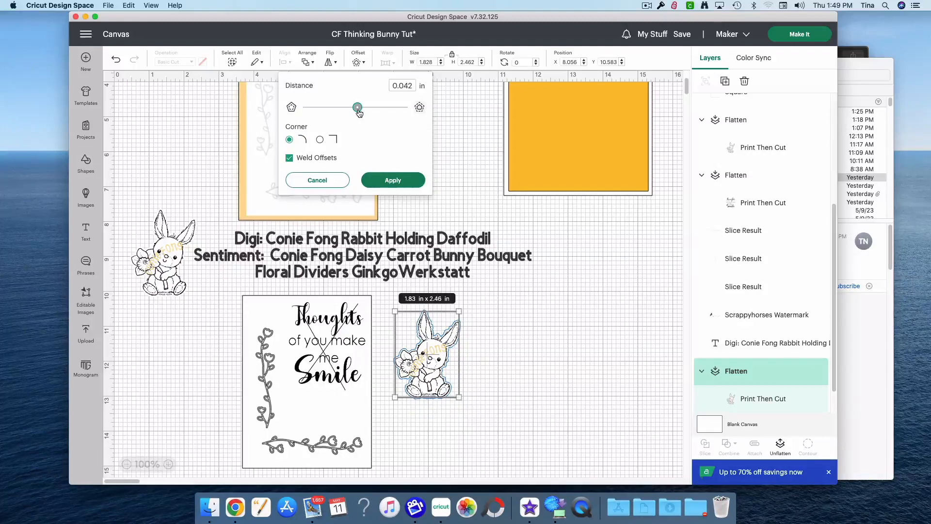
left_click(374, 184)
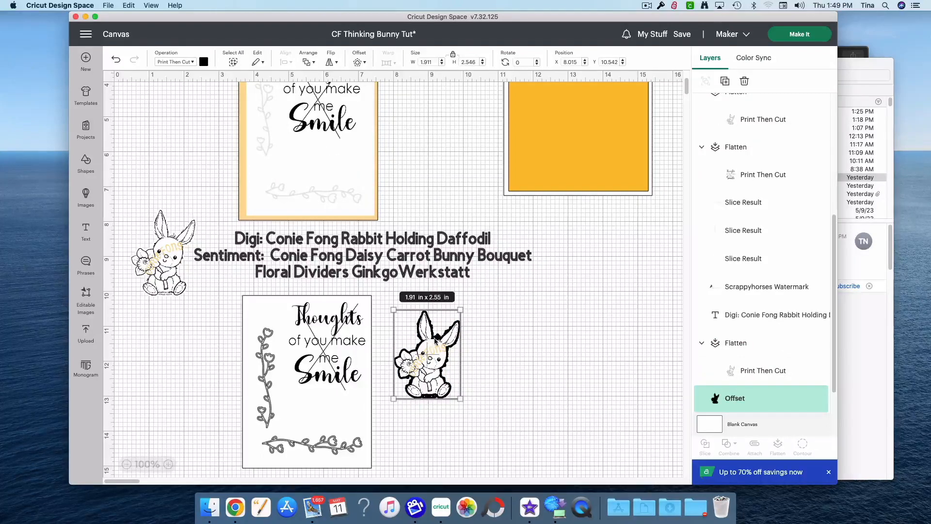
Color the bunny's offset white and flatten it together with the bunny into one printable image.
left_click(203, 62)
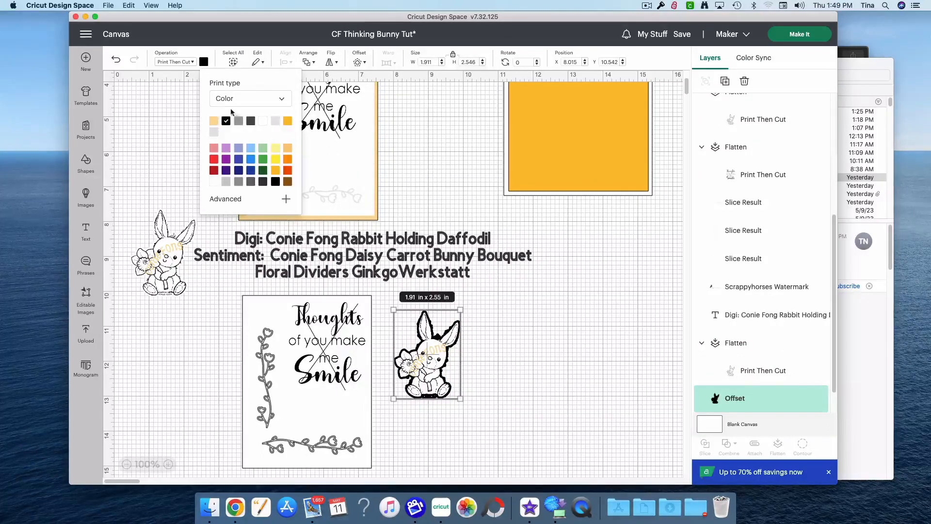
left_click(264, 122)
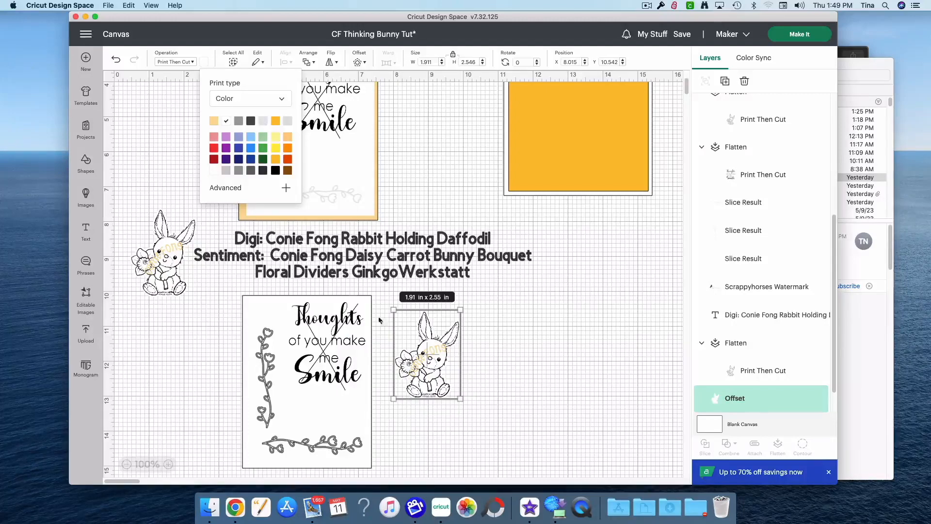
left_click(488, 417)
left_click_drag(494, 427, 391, 306)
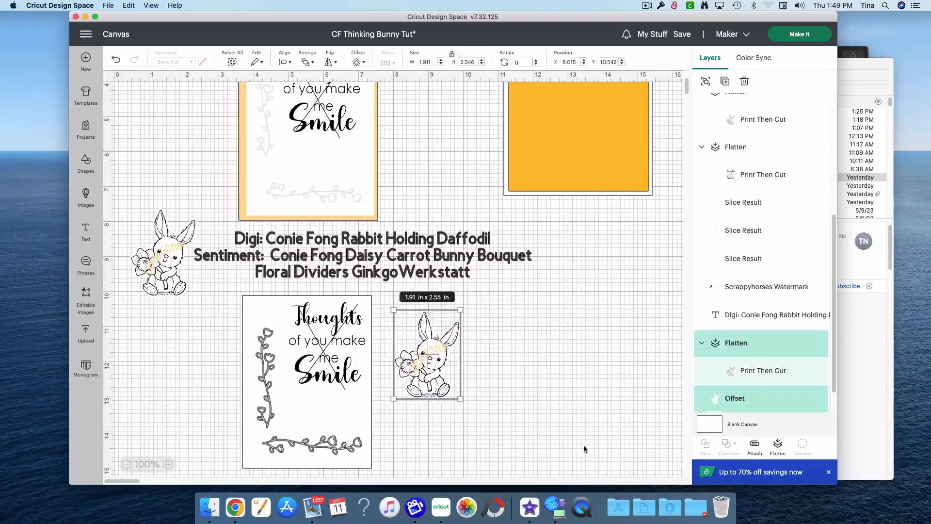
left_click(779, 446)
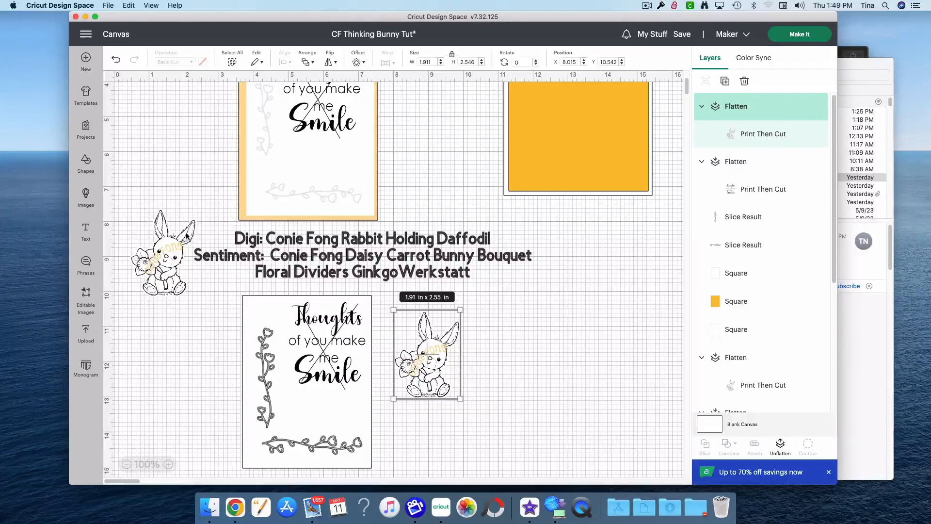
Examine the flattened bunny and its white offset border up close beside the white panel.
left_click(170, 465)
left_click(169, 464)
left_click(170, 465)
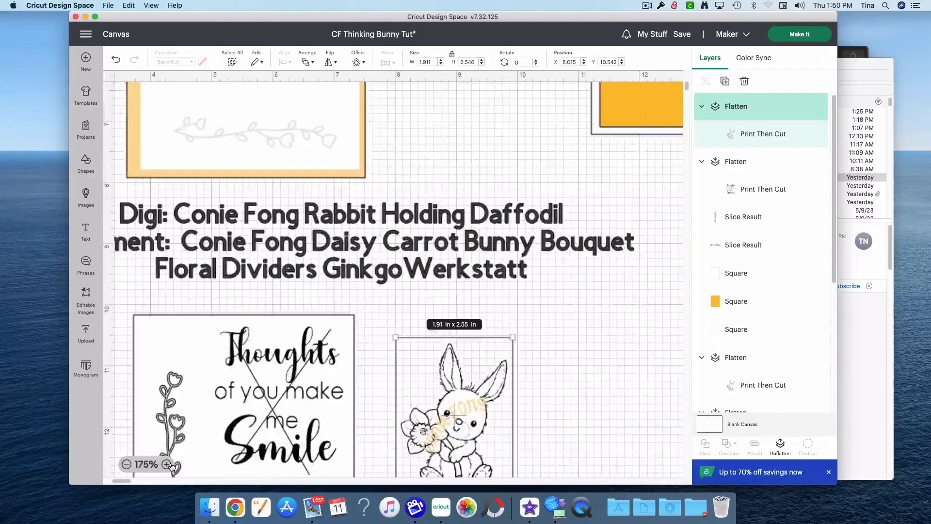
scroll(474, 315, "down", 3)
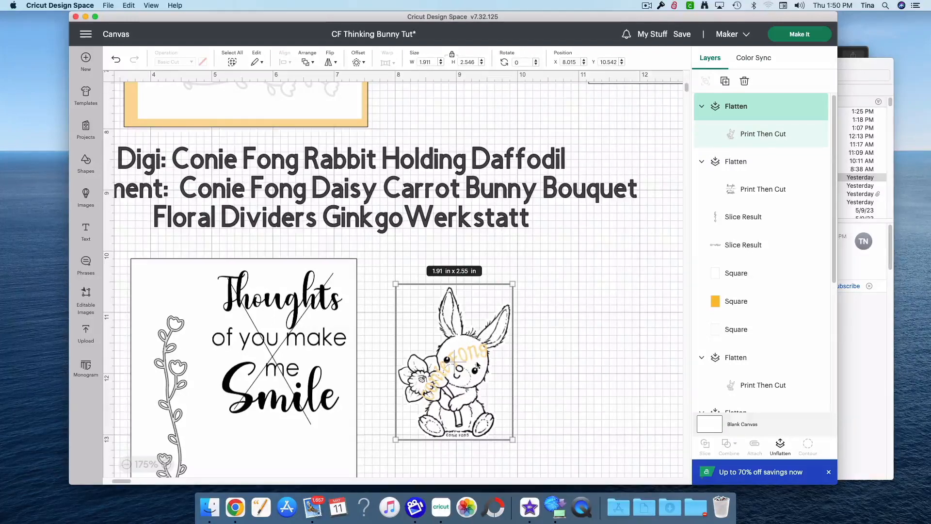
scroll(476, 369, "down", 3)
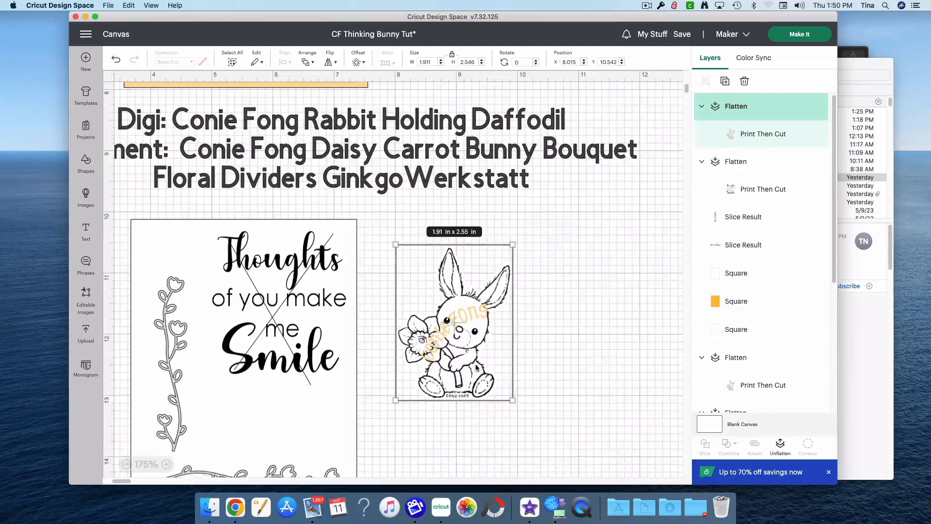
left_click(127, 464)
left_click(127, 464)
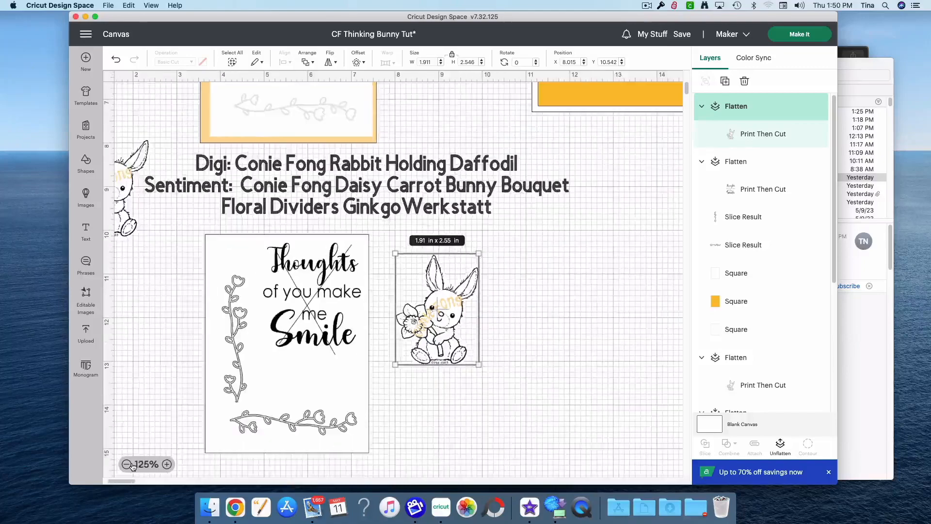
left_click(127, 465)
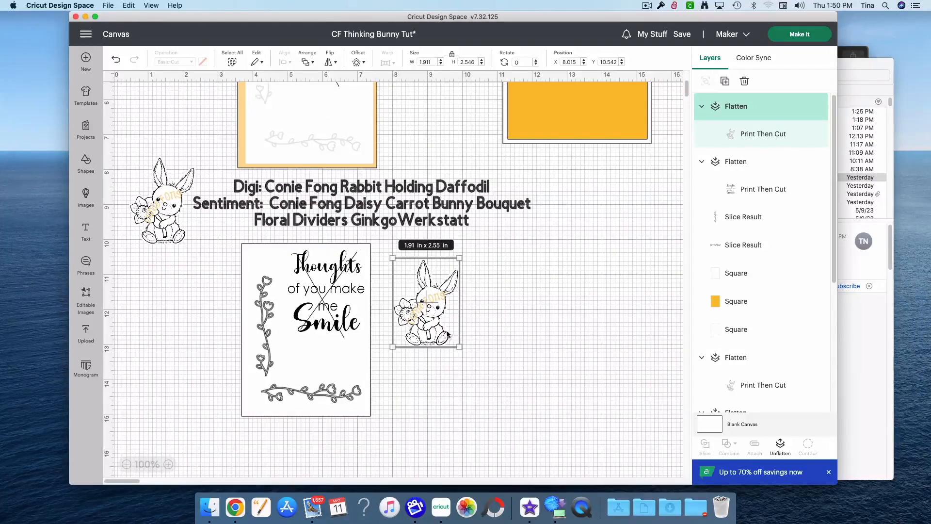
Place the bunny over the white panel's lower left corner and fit the layout around it, shifting the vertical divider left and the sentiment down-left.
left_click_drag(436, 322, 340, 401)
left_click_drag(283, 374, 276, 377)
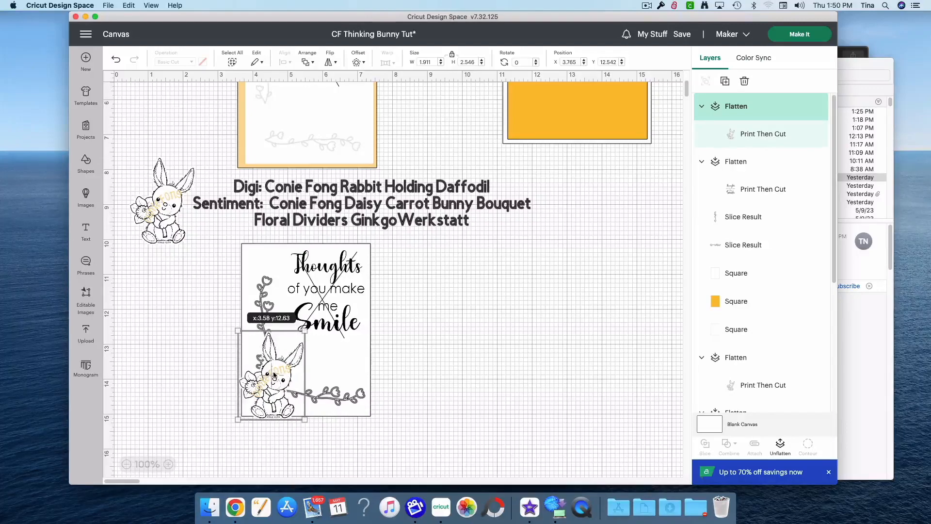
left_click_drag(266, 297, 260, 294)
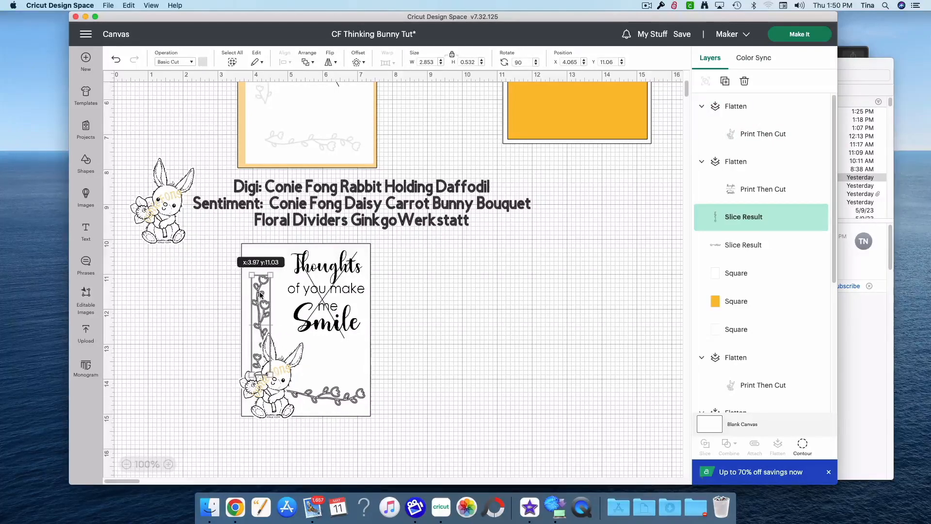
left_click_drag(324, 298, 316, 306)
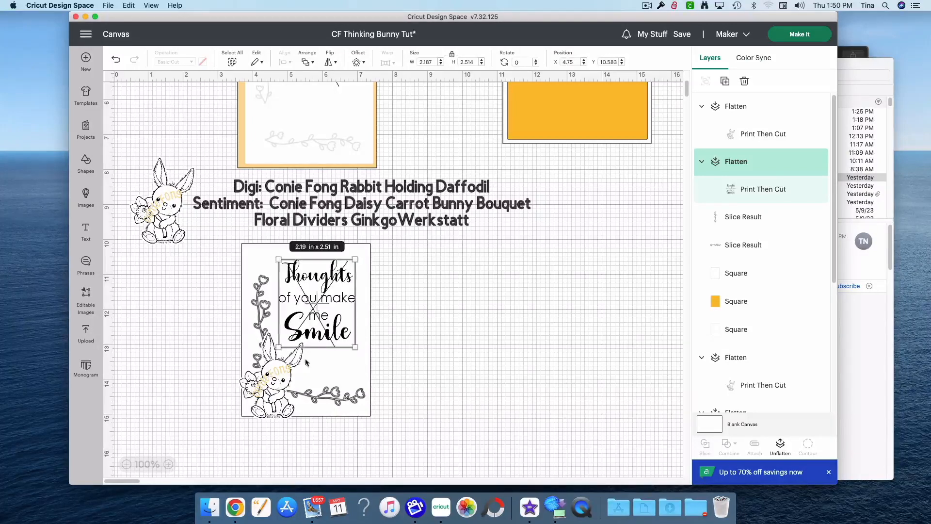
Set the bunny aside and flatten the white panel with its sentiment and both dividers into one printable piece.
left_click_drag(275, 395, 606, 379)
left_click_drag(400, 454, 219, 255)
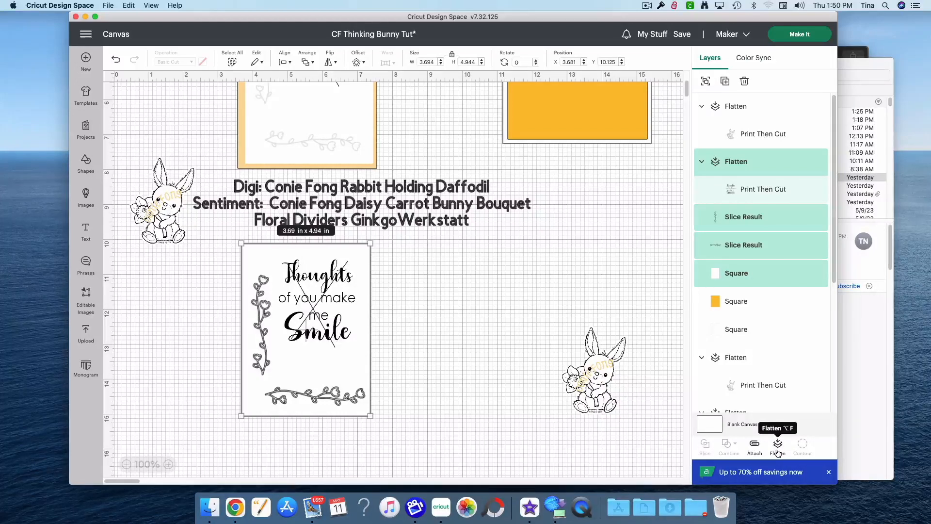
left_click(777, 450)
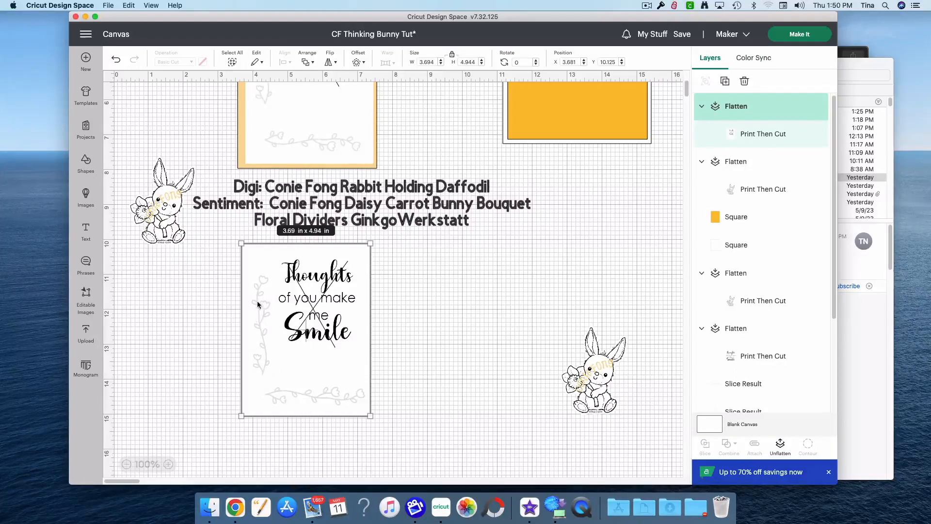
Center the flattened panel on the yellow mat and place the bunny in front of it at the card's lower left corner.
left_click_drag(346, 391, 594, 122)
left_click_drag(593, 379, 587, 205)
right_click(586, 204)
left_click(596, 274)
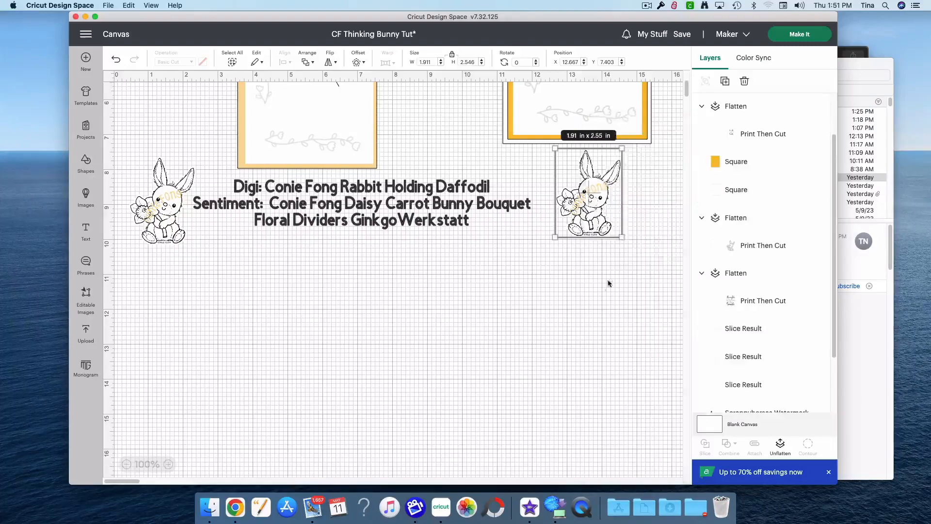
scroll(596, 297, "up", 1)
scroll(596, 297, "up", 4)
left_click_drag(590, 383, 542, 287)
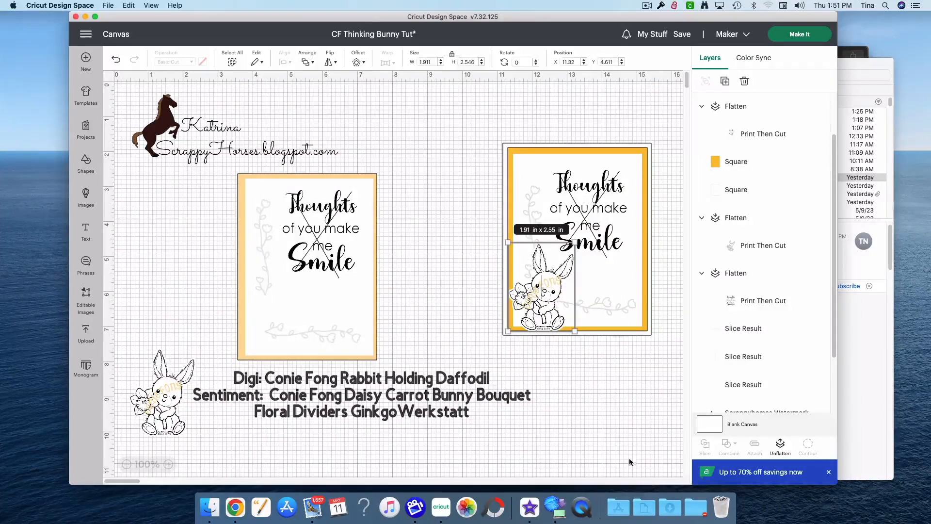
left_click(630, 458)
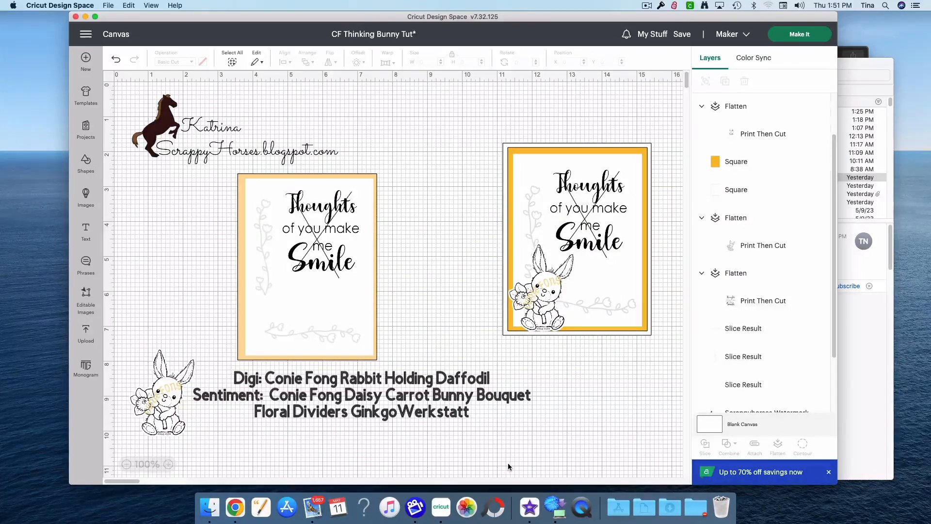
Separate the card's layers by moving the bunny off its left side and shifting the flattened panel left, and select the white base.
left_click_drag(544, 306, 455, 297)
left_click(575, 286)
left_click_drag(575, 286, 549, 286)
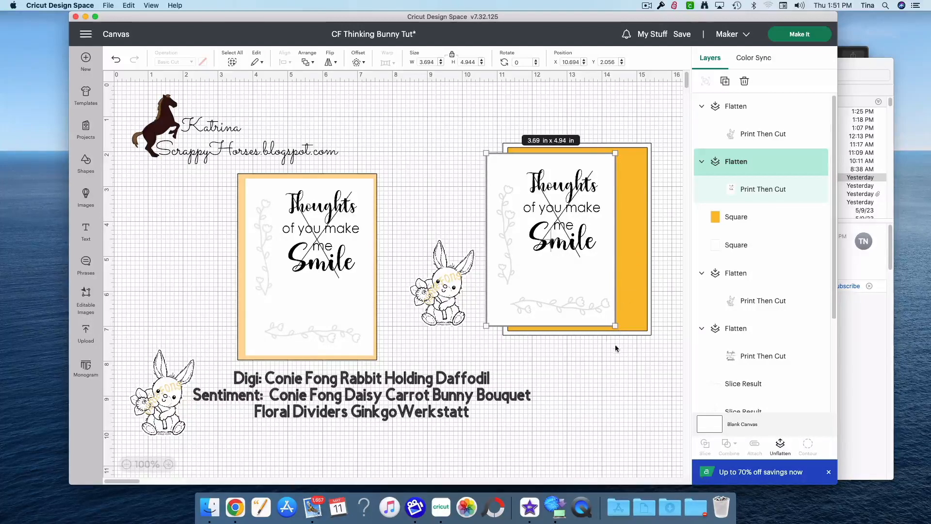
left_click(647, 334)
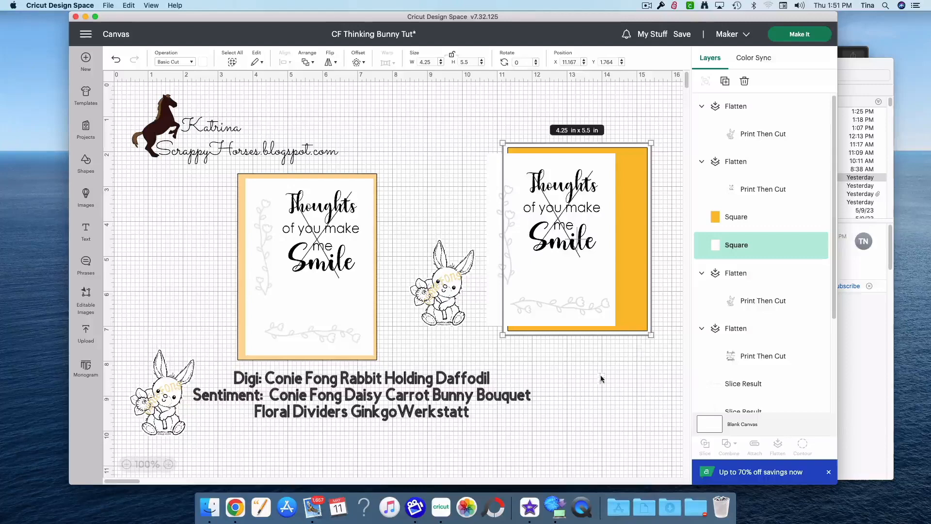